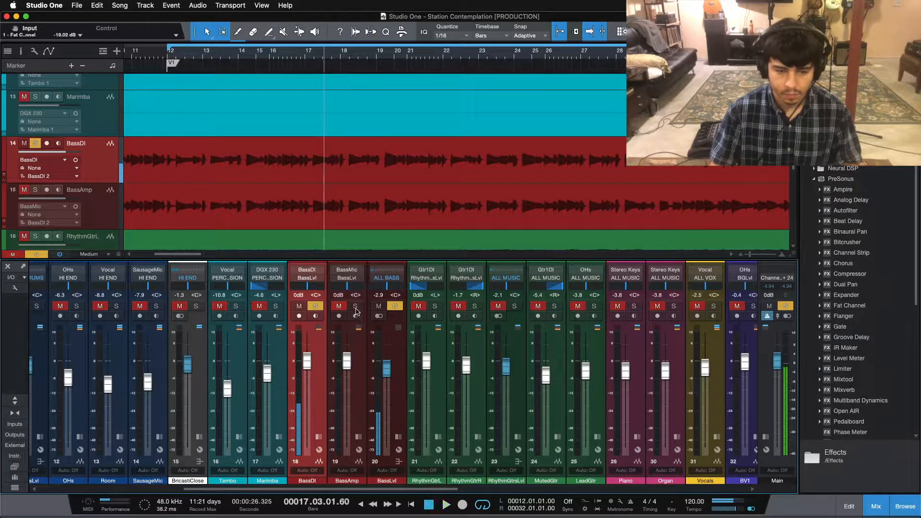
- Audition the BassAmp channel without BassDI and expand the inserts of the BassDI, BassAmp and BassLvl channels
left_click(315, 306)
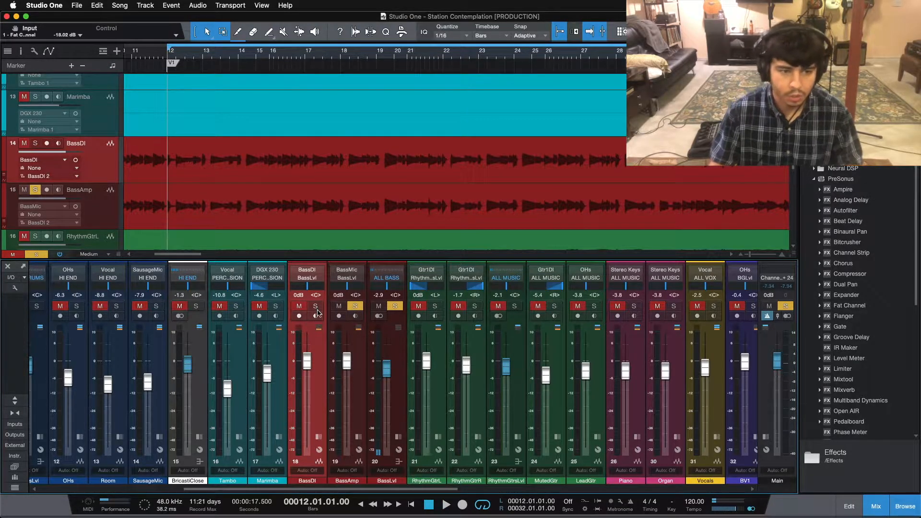
key("space")
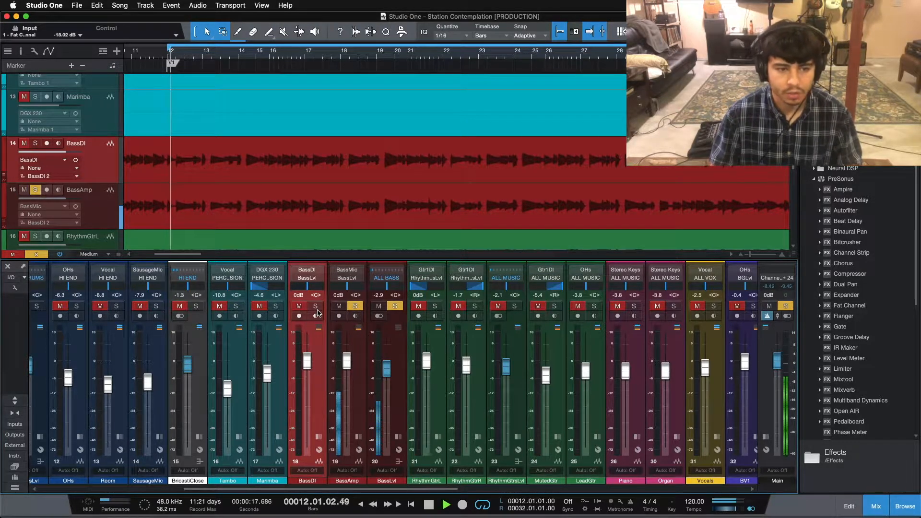
left_click(359, 437)
left_click(319, 437)
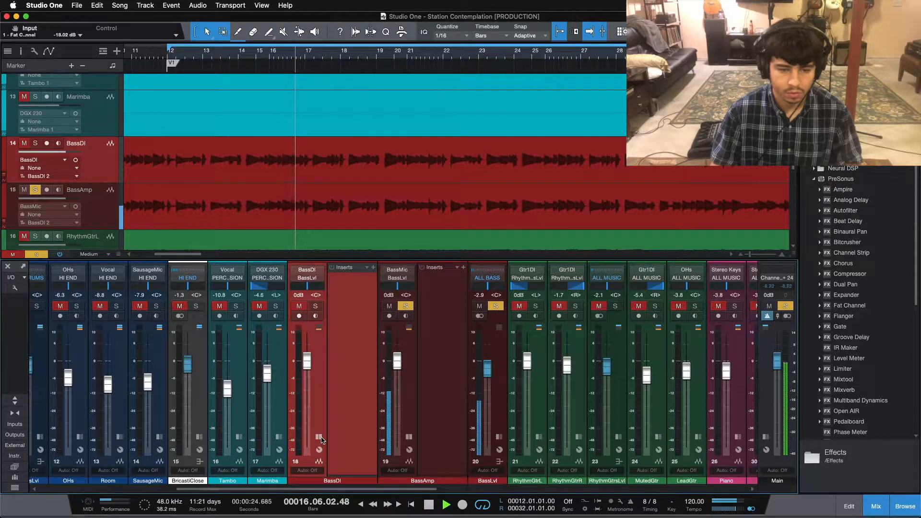
left_click(499, 436)
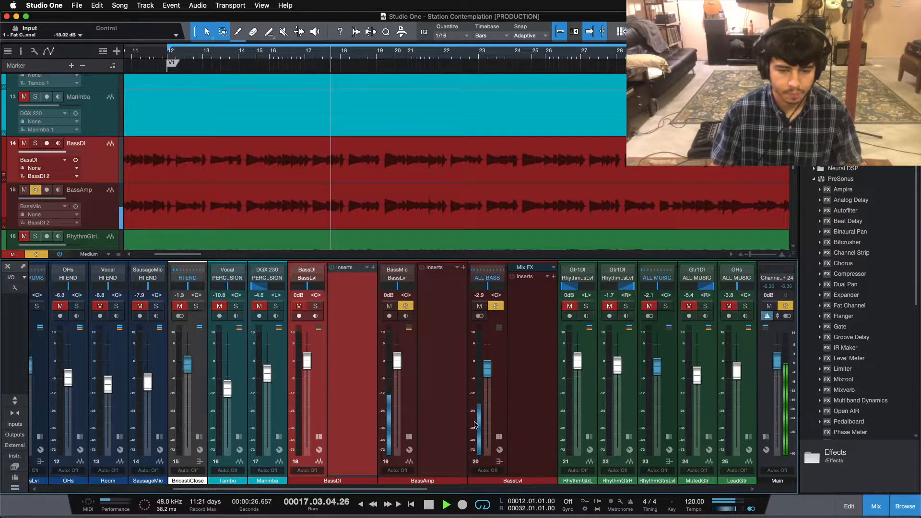
- Audition BassDI and BassAmp together and compare the alignment of their waveforms around bar 14
key("space")
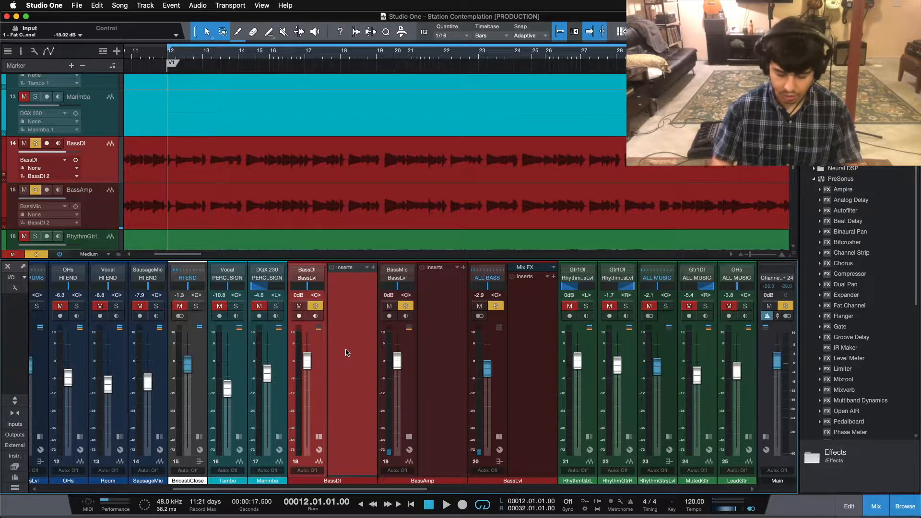
key("space")
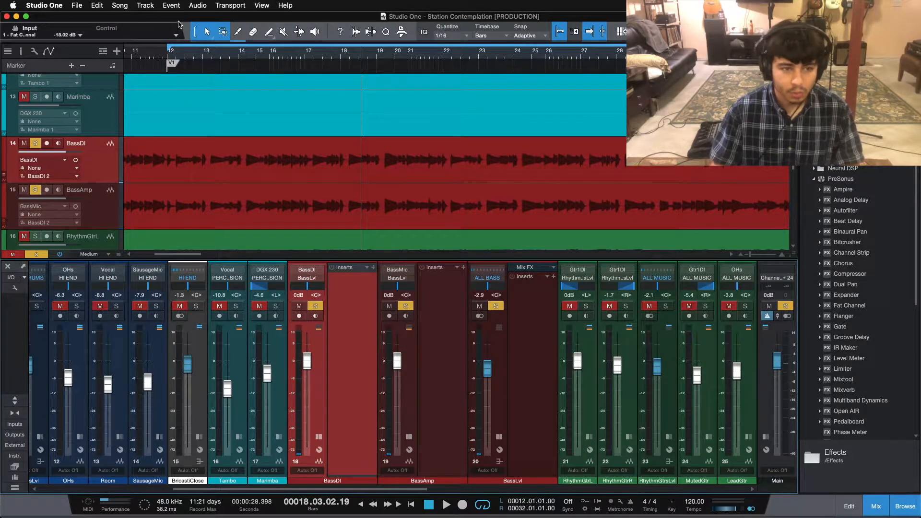
left_click_drag(270, 56, 355, 82)
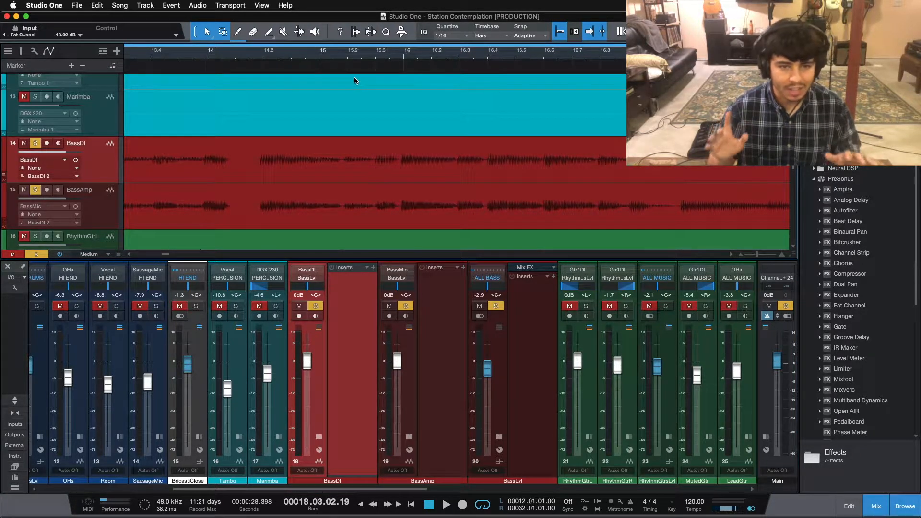
left_click_drag(260, 70, 276, 139)
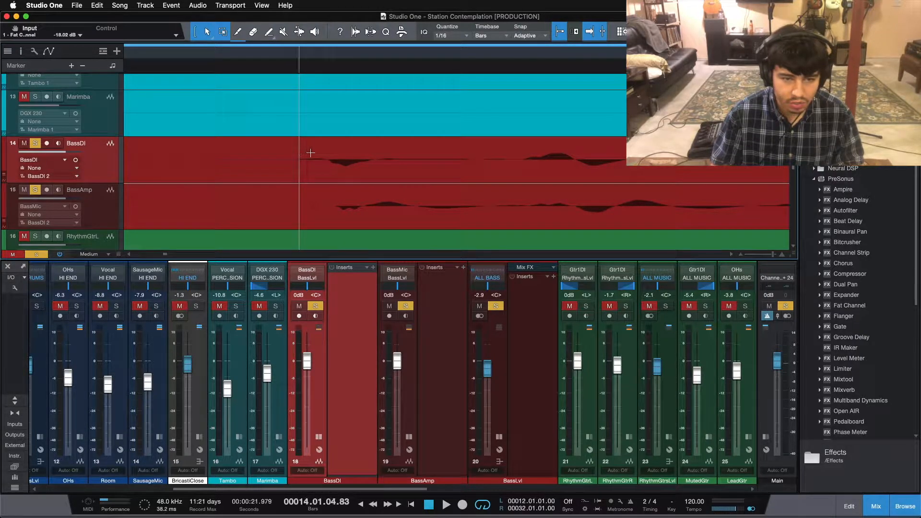
left_click(385, 153)
left_click(577, 154)
left_click_drag(528, 61, 342, 61)
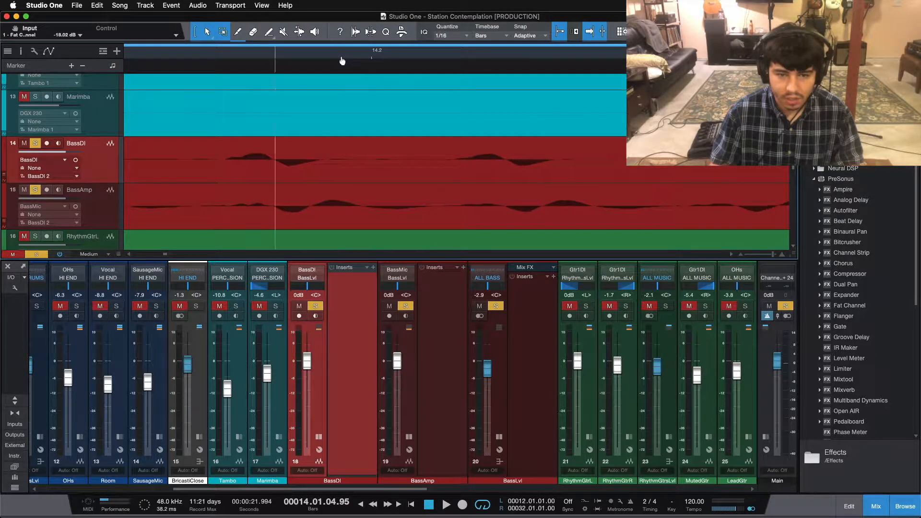
left_click(456, 158)
left_click(507, 158)
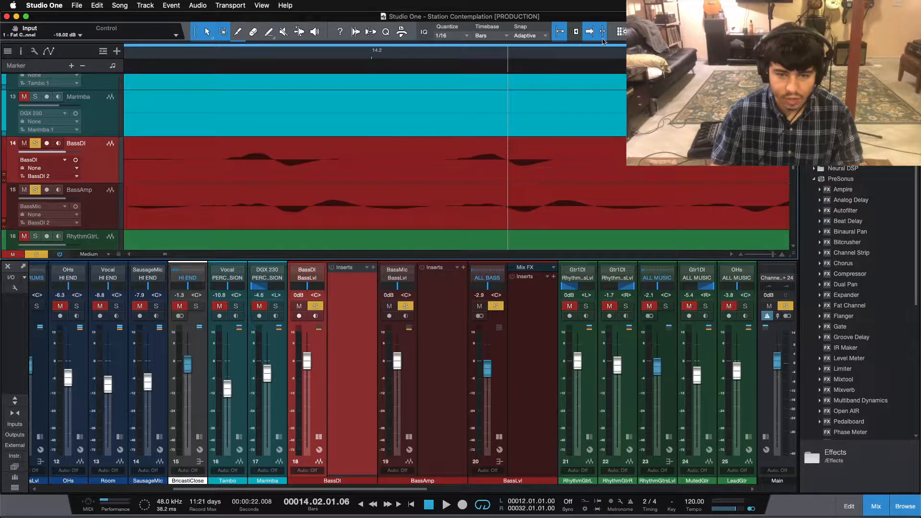
left_click_drag(541, 54, 402, 13)
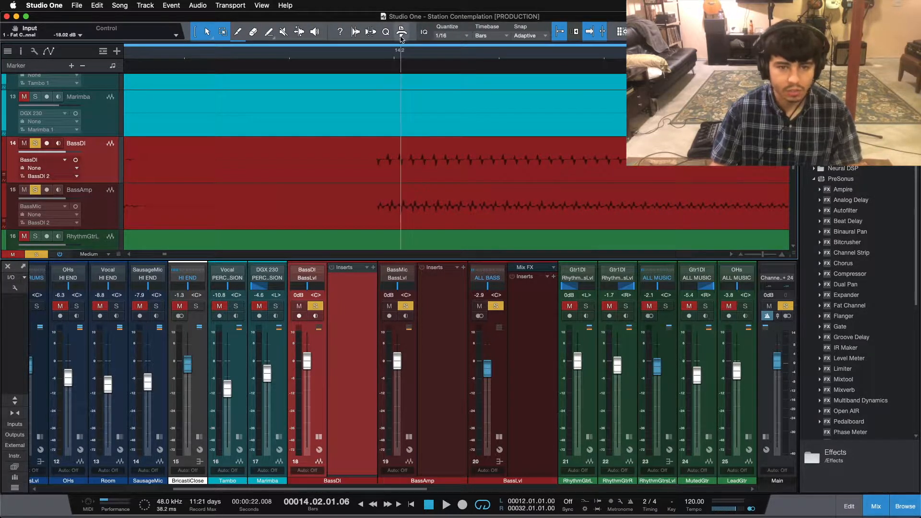
left_click_drag(401, 56, 255, 5)
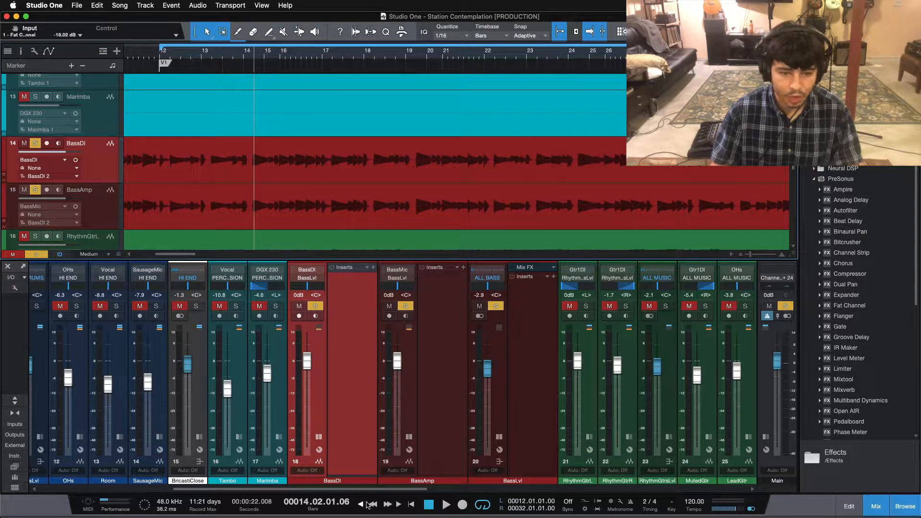
- Take BassAmp out of solo and insert a Pro EQ on the soloed BassDI channel
left_click(359, 377)
key("super+shift+s")
left_click(314, 307)
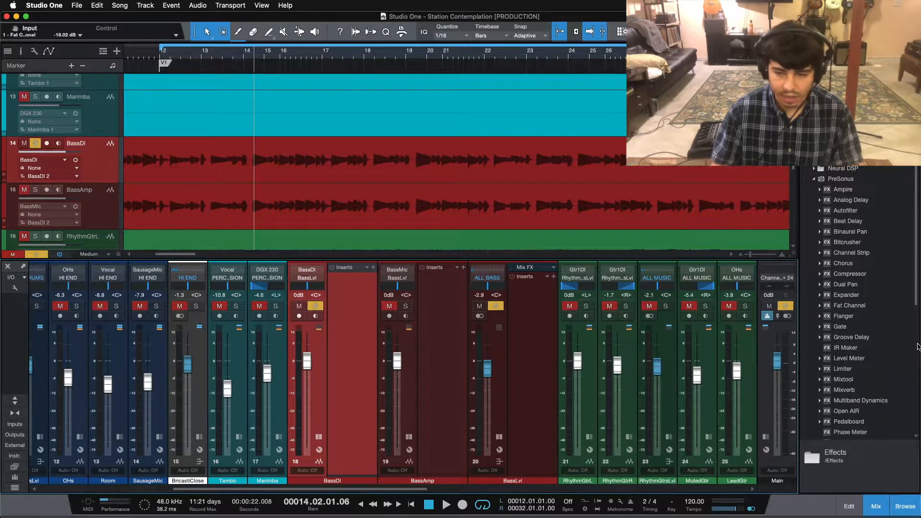
scroll(869, 357, "down", 3)
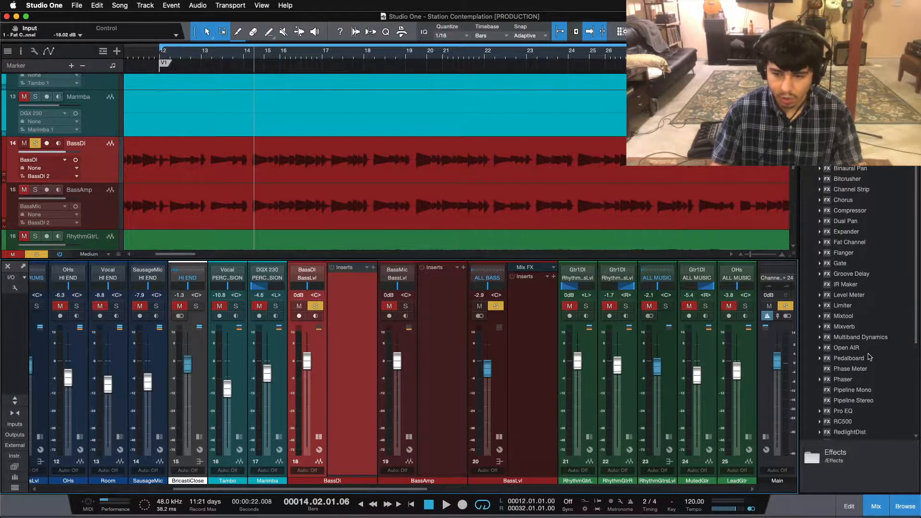
left_click(851, 414)
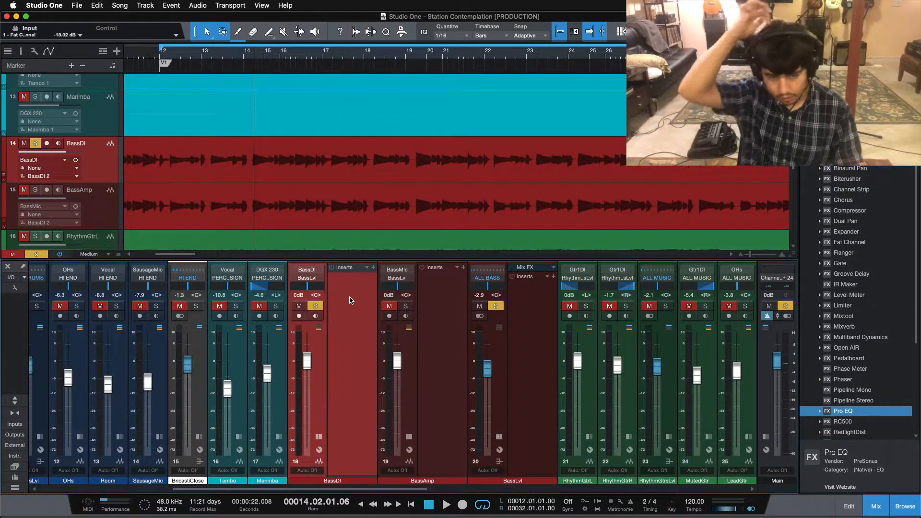
left_click_drag(352, 300, 352, 300)
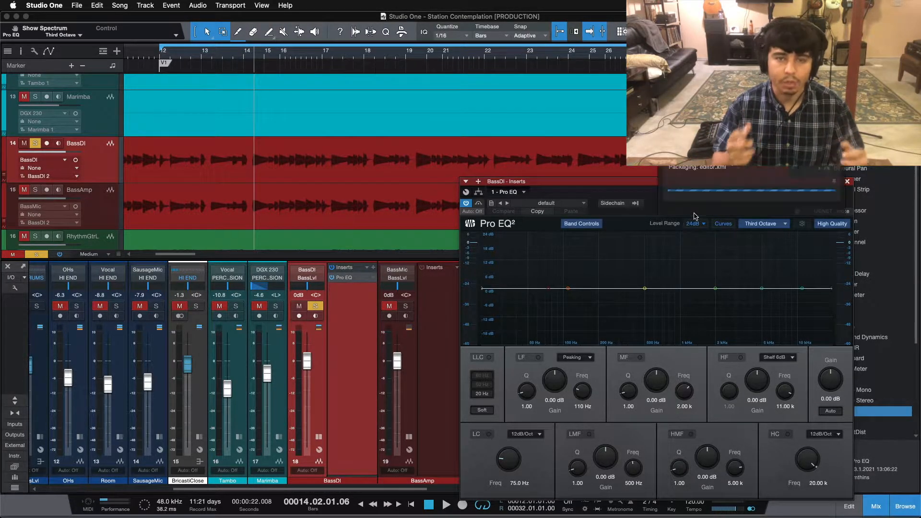
left_click_drag(671, 202, 617, 192)
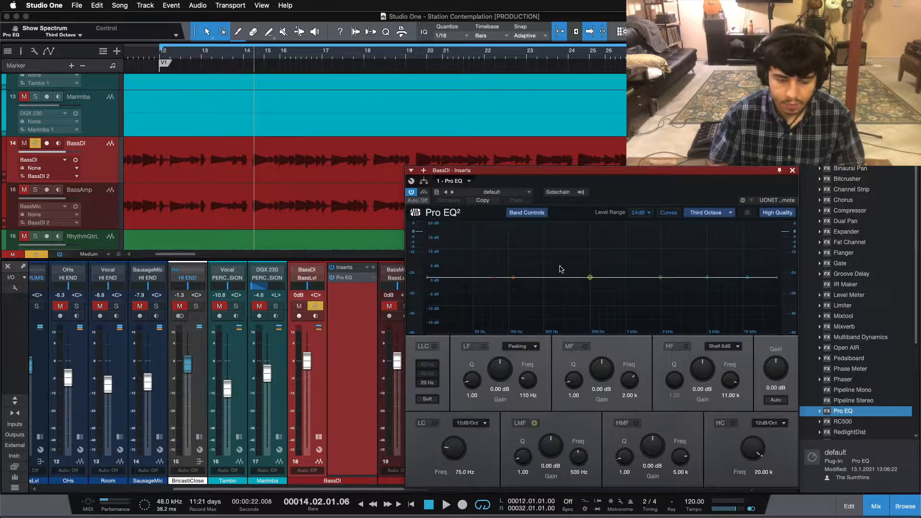
- On BassDI's Pro EQ, set a 24 dB/Oct high cut at 182 Hz and a low cut at about 56 Hz during playback
key("space")
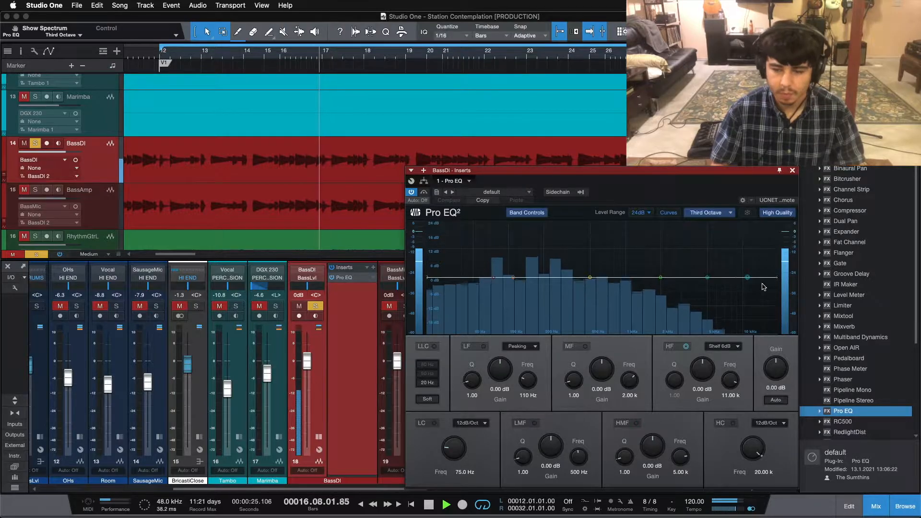
left_click(732, 423)
left_click(769, 422)
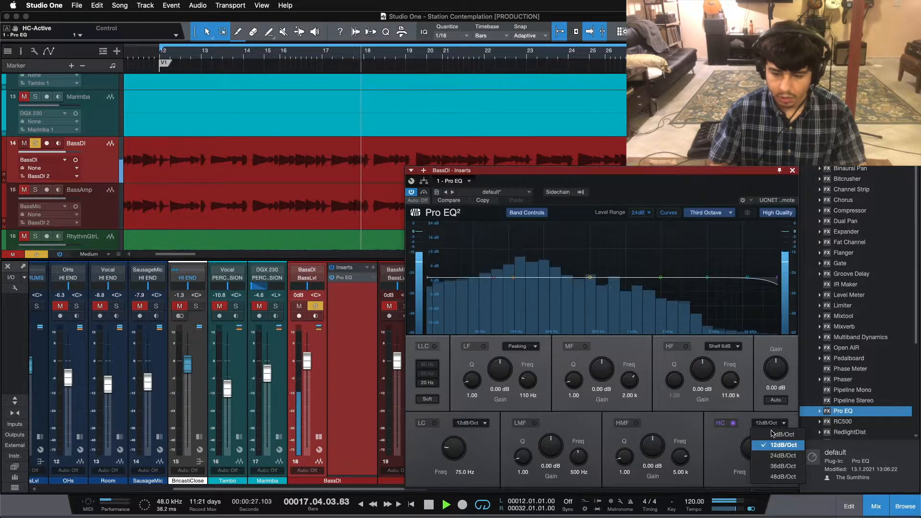
left_click(777, 456)
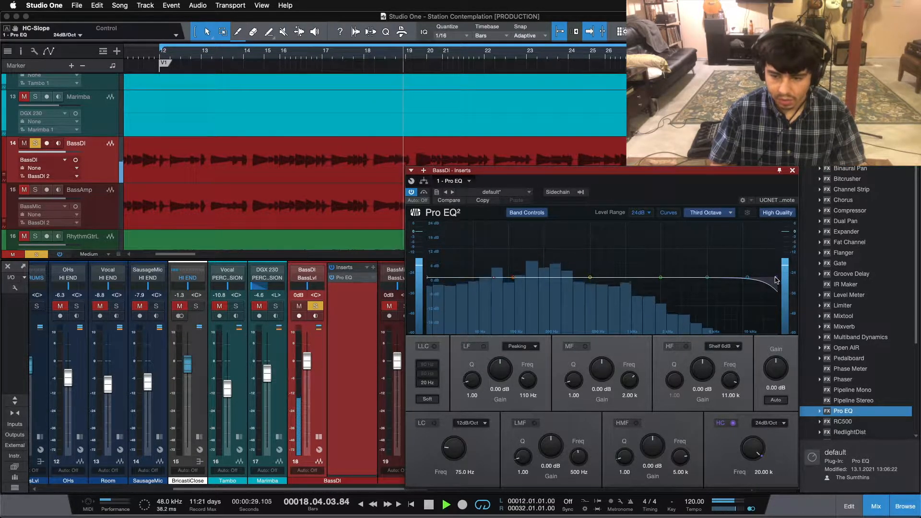
left_click_drag(766, 278, 544, 281)
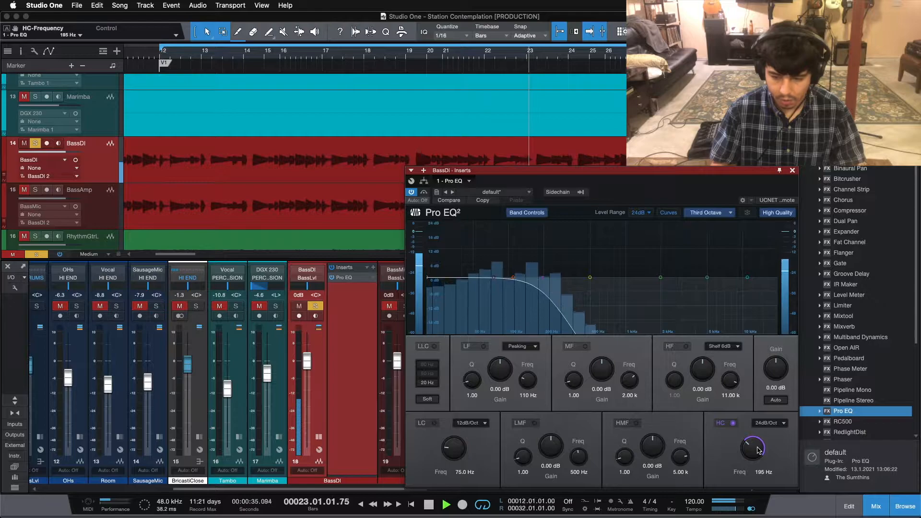
left_click(763, 472)
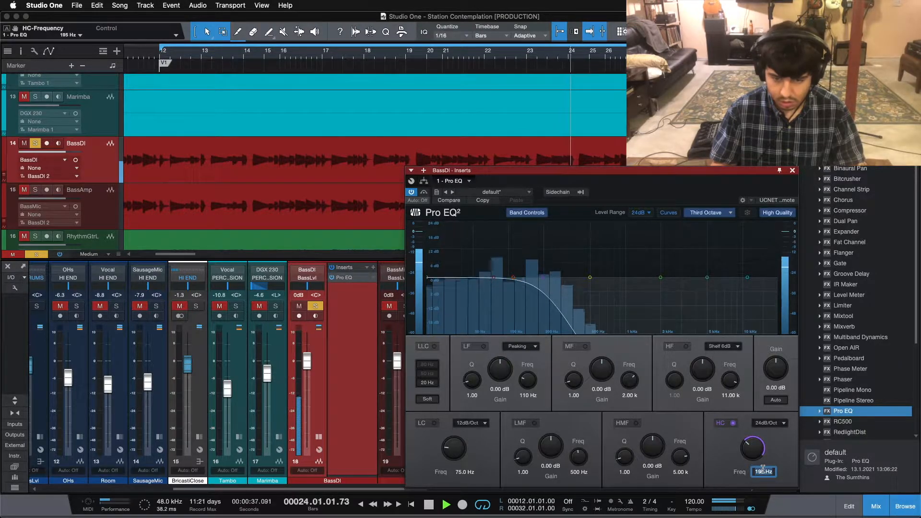
type("182")
key("Return")
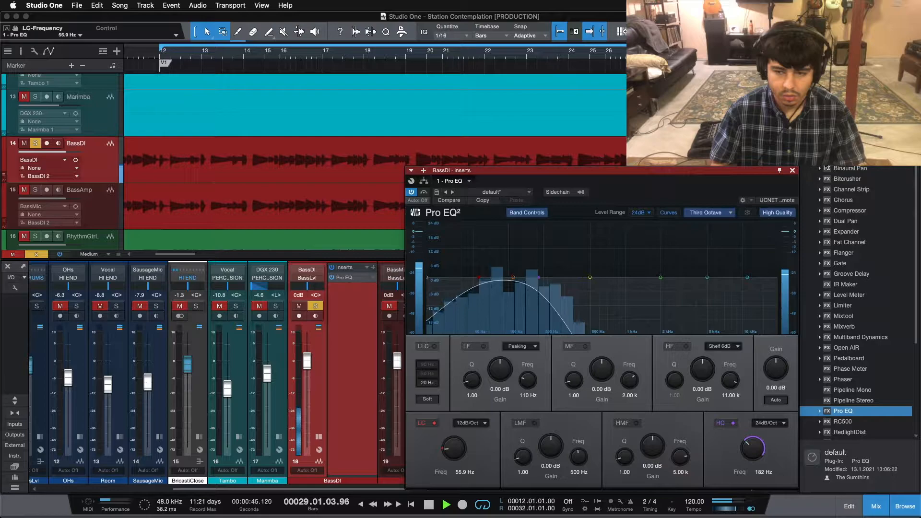
left_click_drag(786, 170, 801, 170)
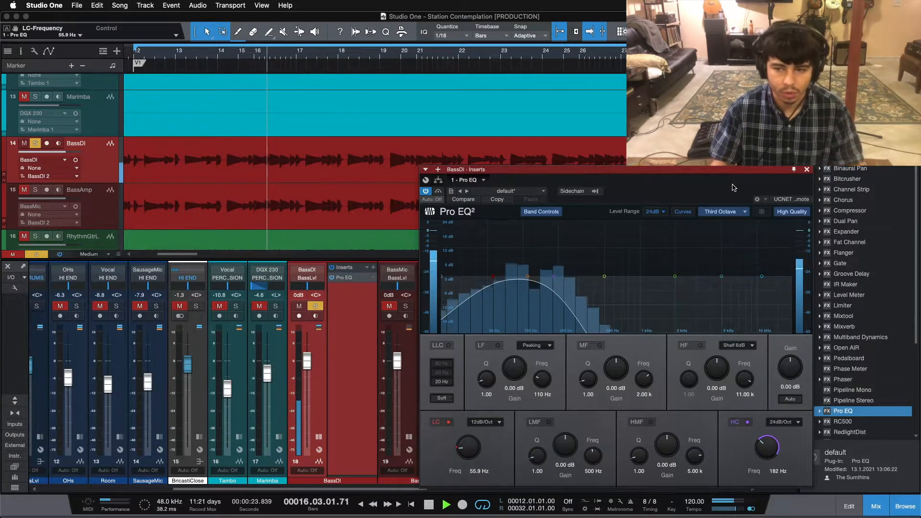
left_click(807, 169)
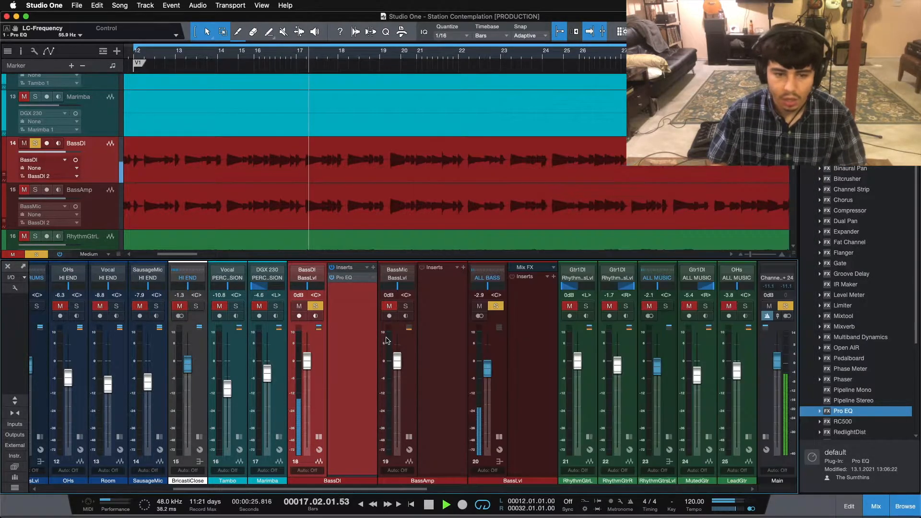
- Solo BassAmp instead of BassDI and copy the BassDI Pro EQ to the BassAmp inserts
left_click(405, 306)
left_click(315, 306)
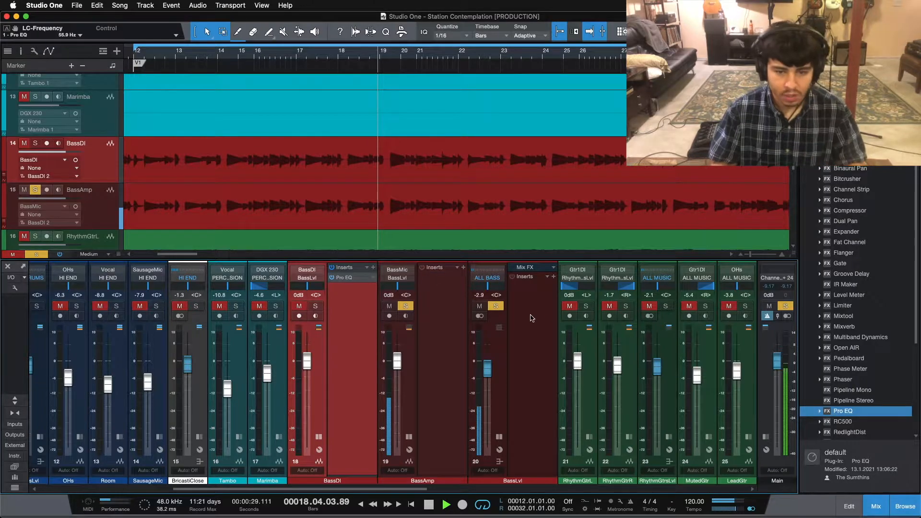
left_click_drag(545, 319, 444, 276)
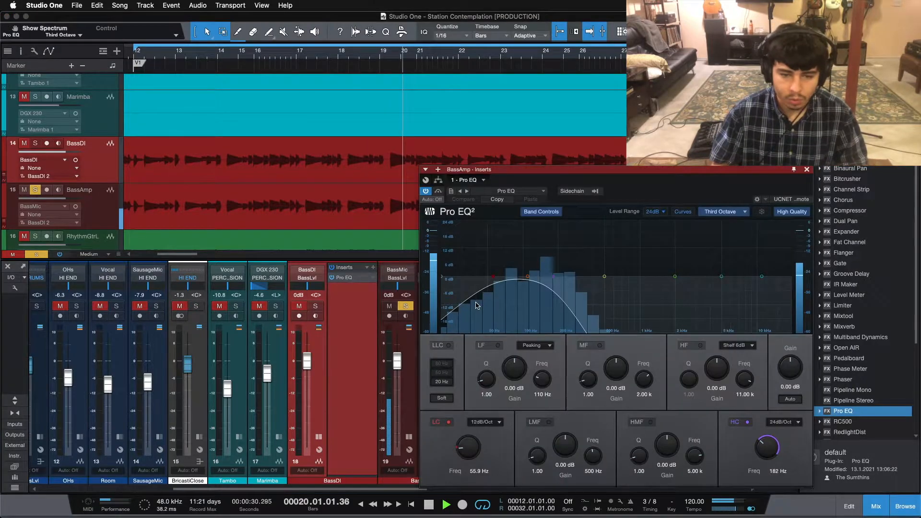
- Set the low cut of BassAmp's Pro EQ to 182 Hz with a 24 dB/Oct slope
left_click(484, 471)
type("182")
key("Return")
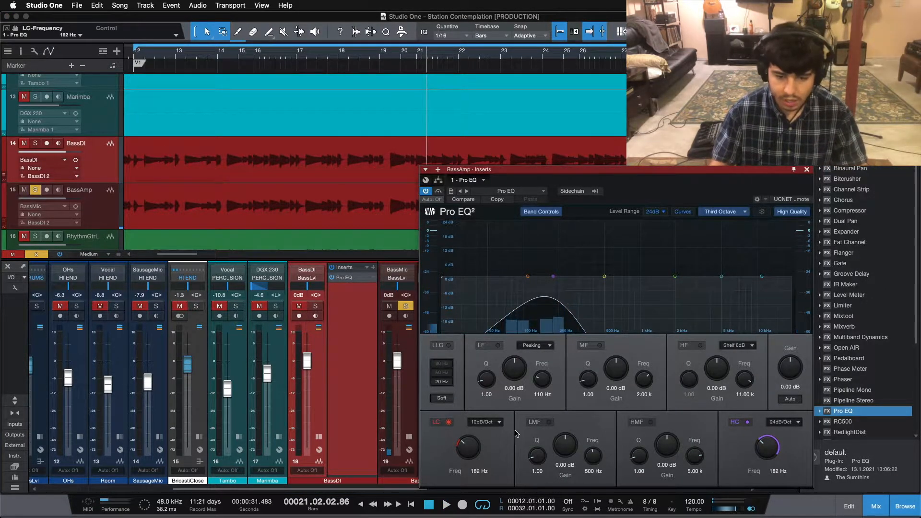
left_click(485, 421)
left_click(505, 456)
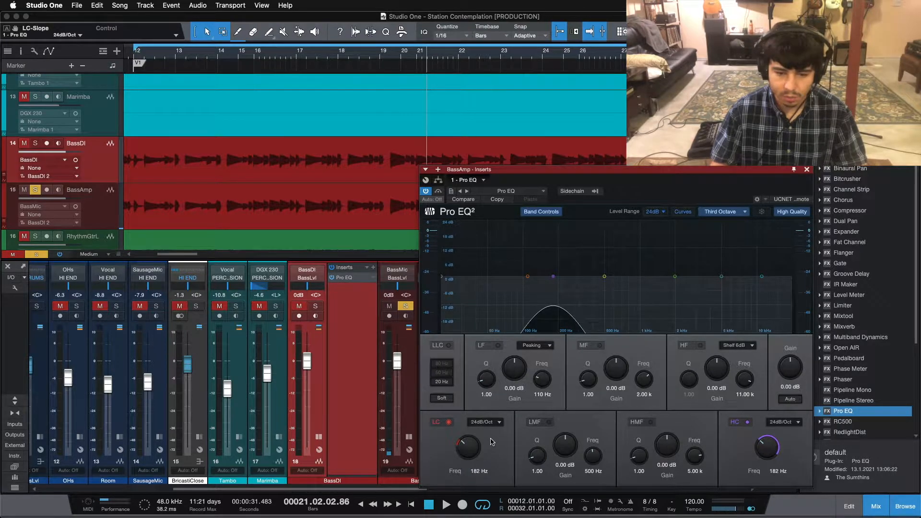
- Set the high cut of BassAmp's Pro EQ to a 12 dB/Oct slope at about 6.95 kHz while listening
left_click_drag(769, 453, 788, 428)
left_click(787, 423)
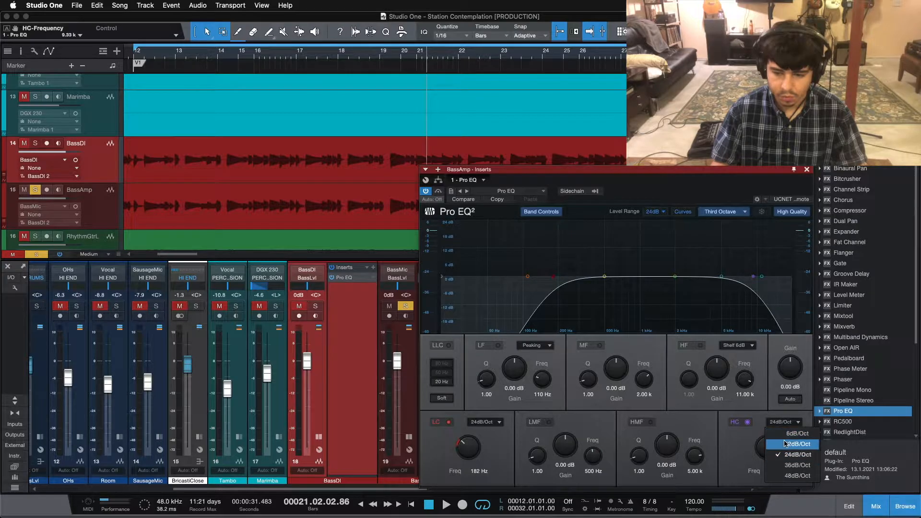
left_click(786, 444)
key("space")
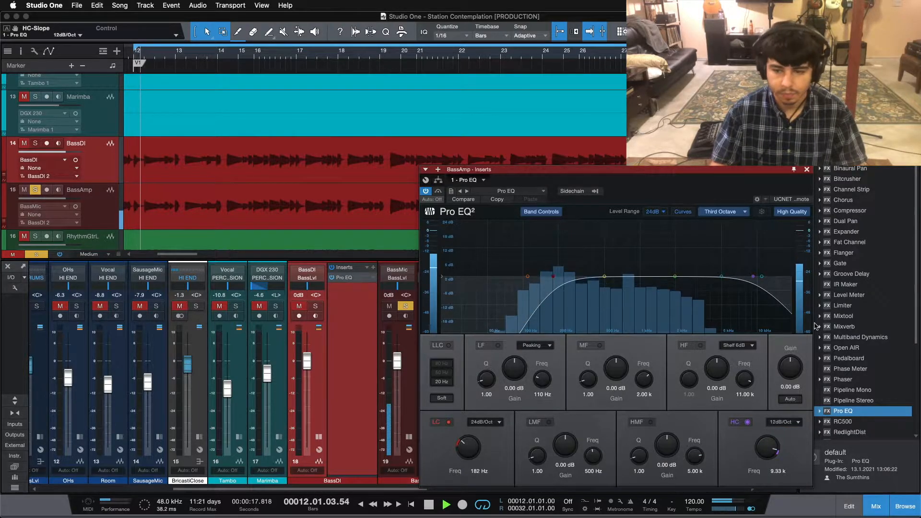
left_click_drag(753, 277, 738, 276)
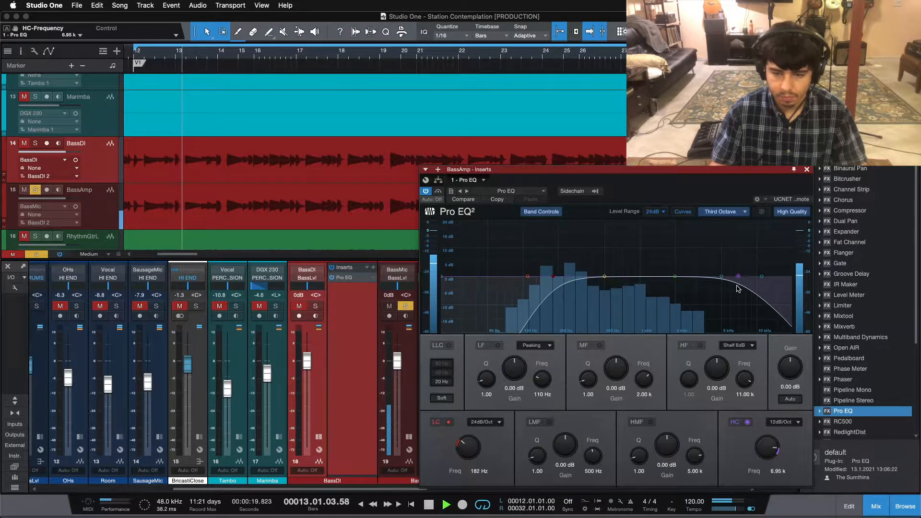
left_click(806, 170)
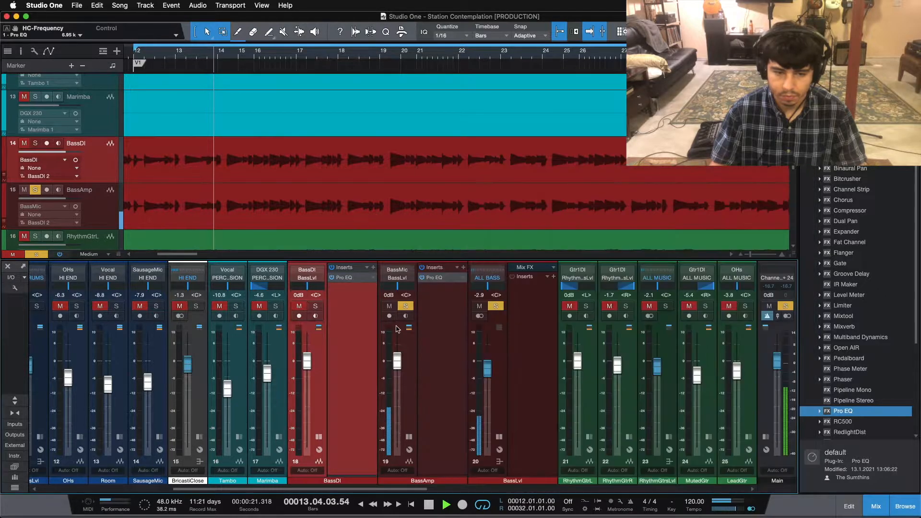
- Solo BassDI alongside BassAmp and audition the two equalised bass tracks together
left_click(316, 306)
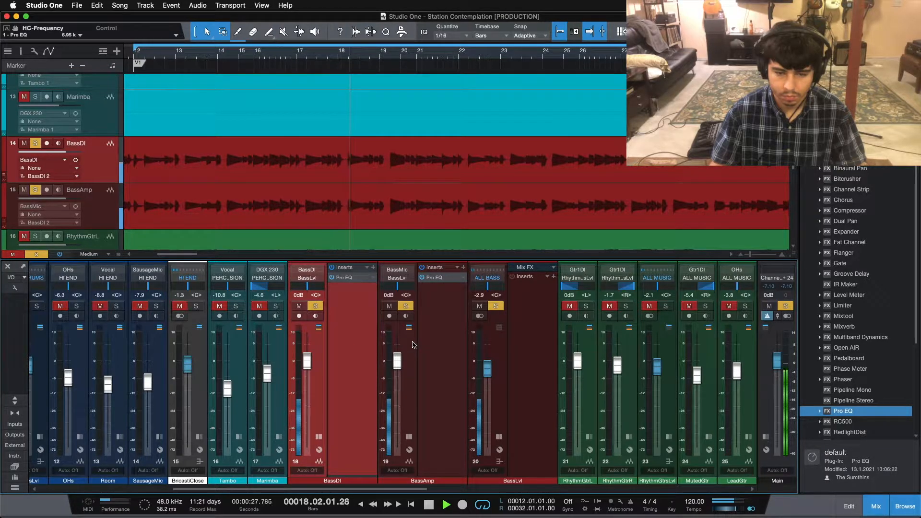
key("space")
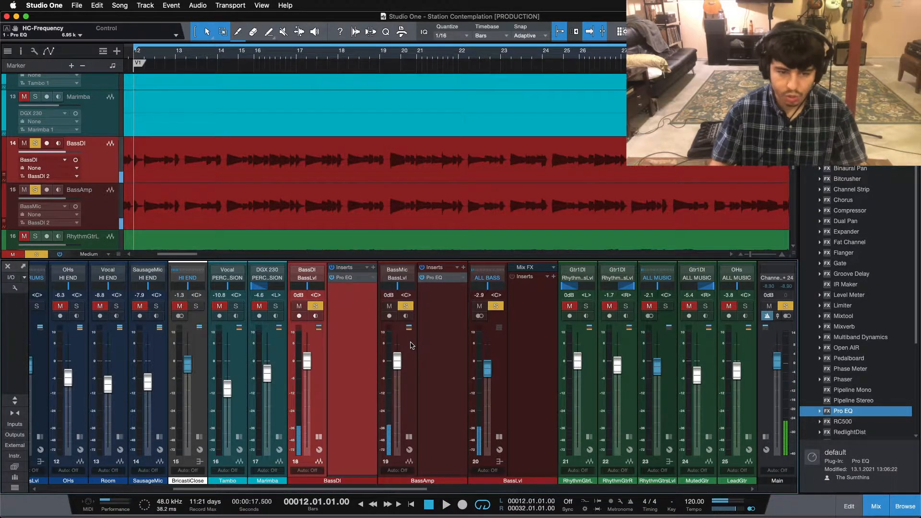
- Select the BassDI and BassAmp channels together and compare their sound with both Pro EQs bypassed and active during playback
left_click(412, 344)
left_click(314, 343, "shift")
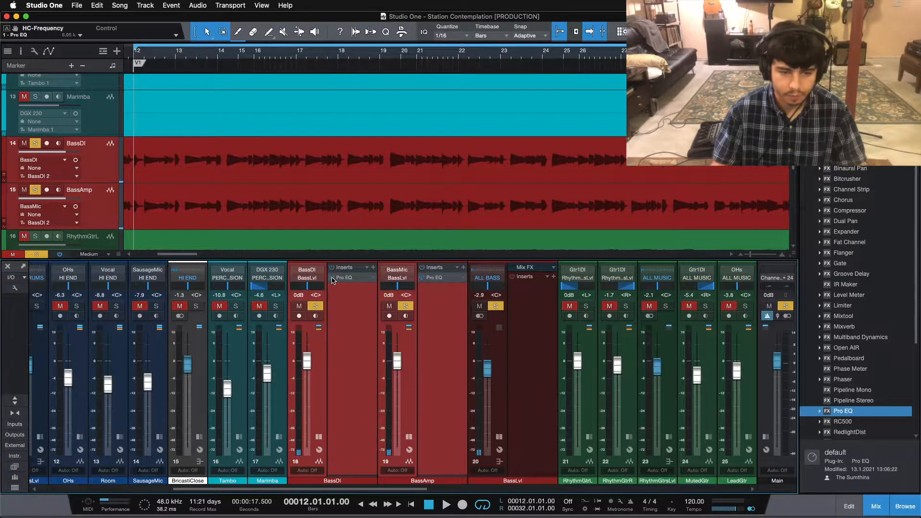
key("space")
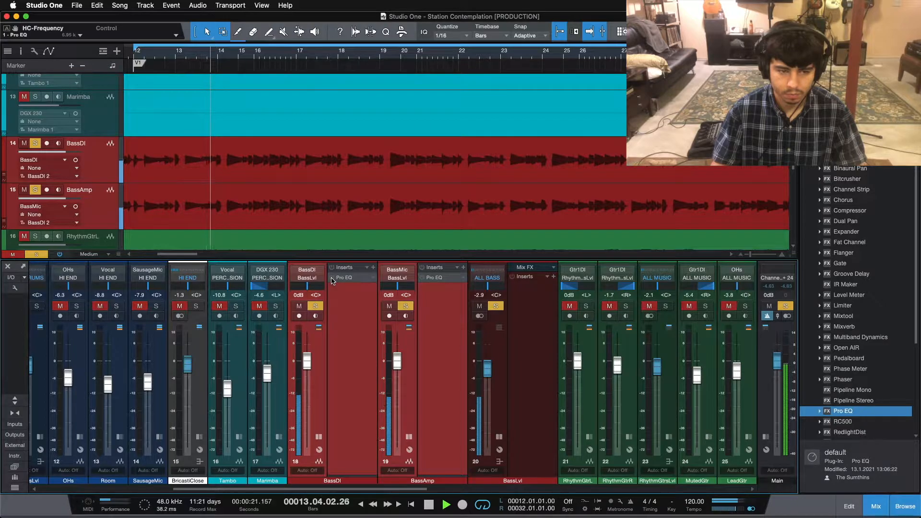
left_click(331, 278)
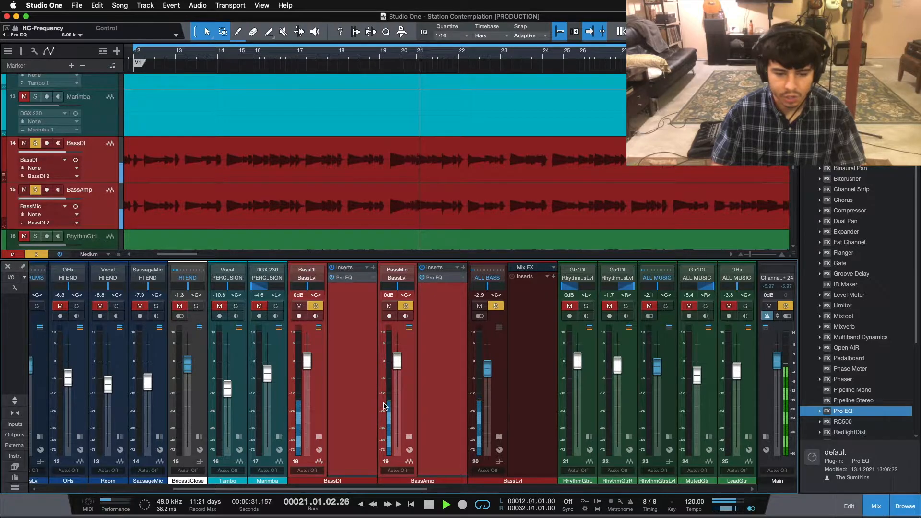
- Collapse the insert racks of the BassAmp and BassDI channels and stop playback
left_click(409, 437)
left_click(319, 436)
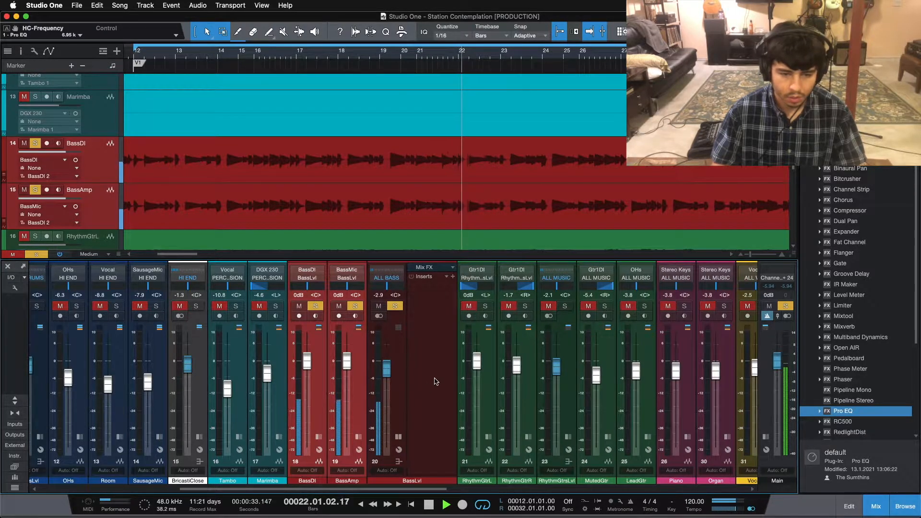
key("space")
left_click(361, 389)
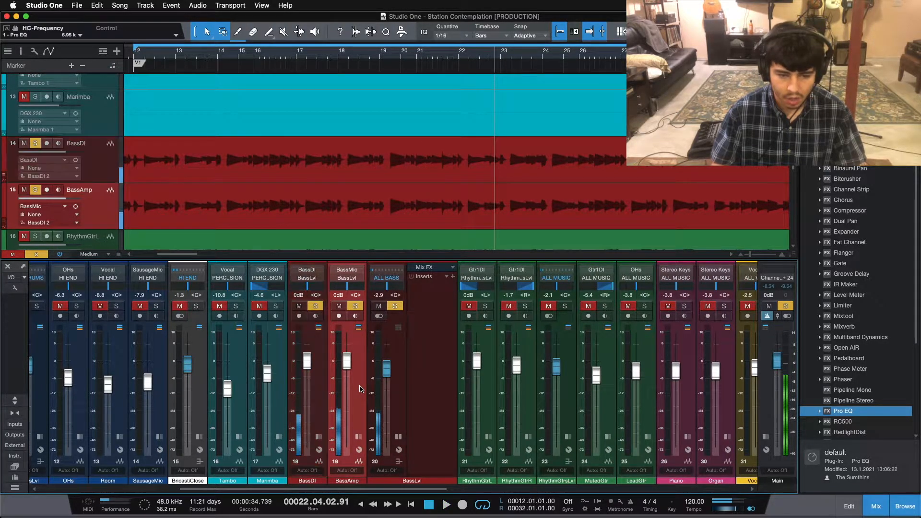
- Duplicate the BassDI track completely, including its inserts
left_click(105, 157)
right_click(105, 156)
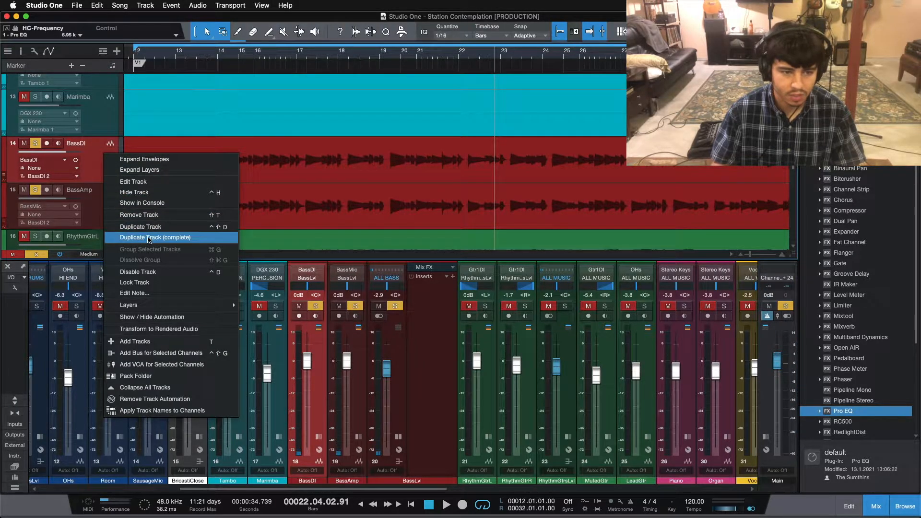
left_click(162, 237)
- Move the duplicated track directly after BassAmp in both the track list and the console, and rename it BassDist
scroll(104, 235, "down", 3)
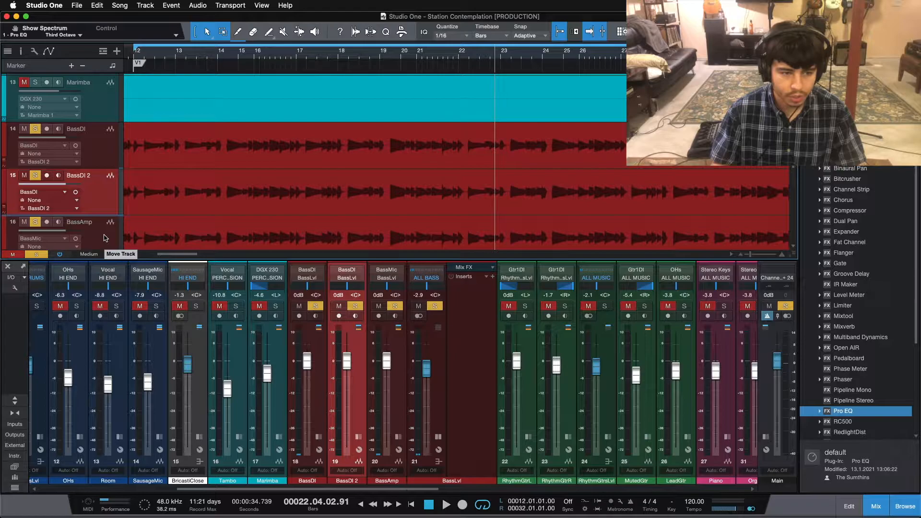
left_click_drag(101, 217, 102, 224)
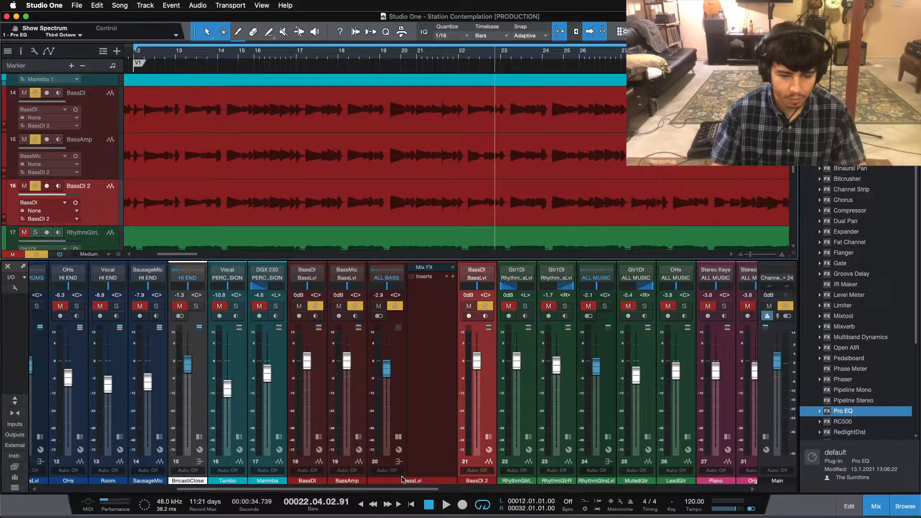
left_click_drag(475, 480, 380, 456)
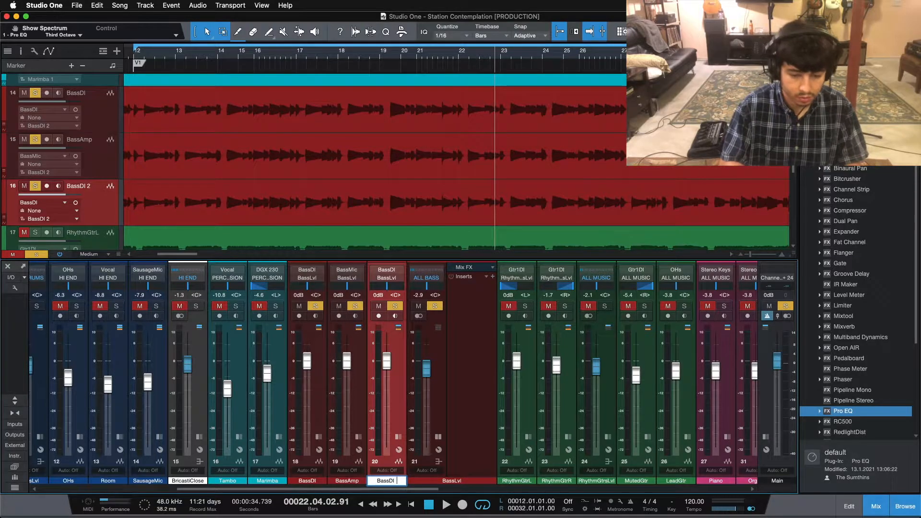
type("BassDist")
key("Return")
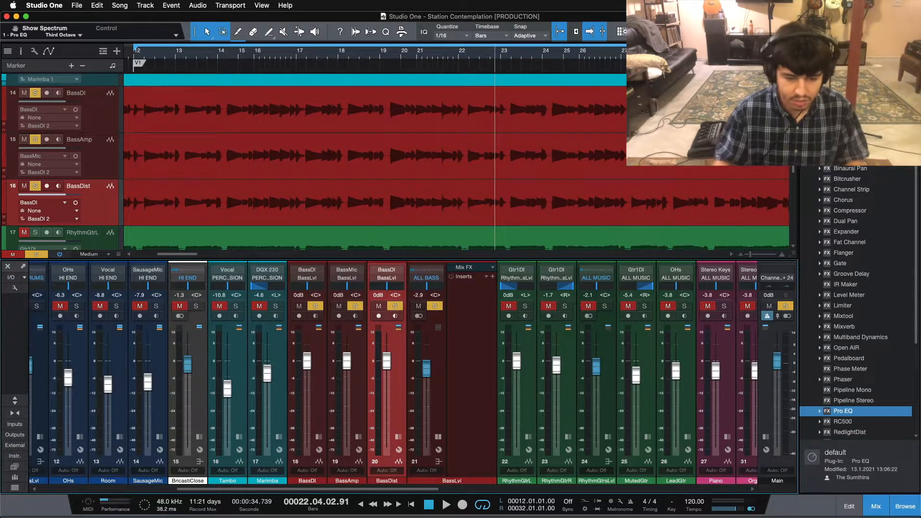
- Replace BassDist's Pro EQ with a copy of BassAmp's Pro EQ and collapse the BassDI and BassAmp insert racks
left_click(398, 437)
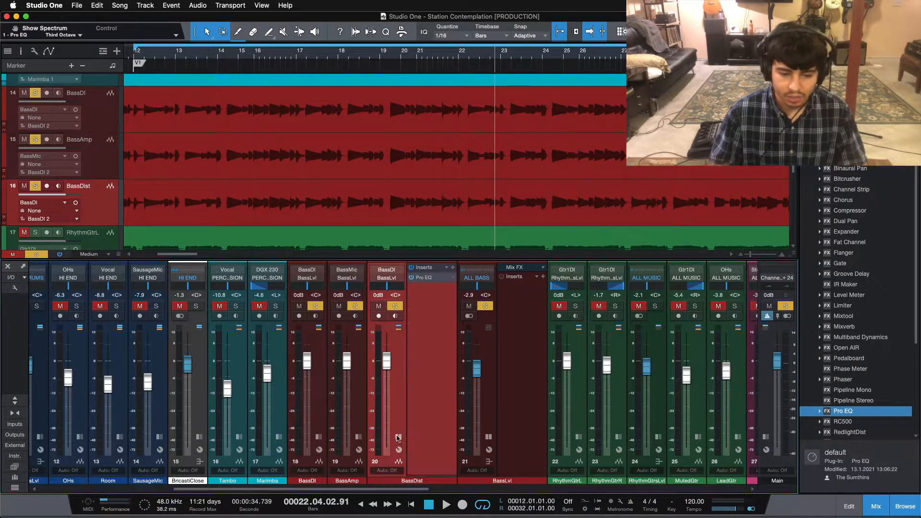
left_click(319, 437)
left_click(409, 436)
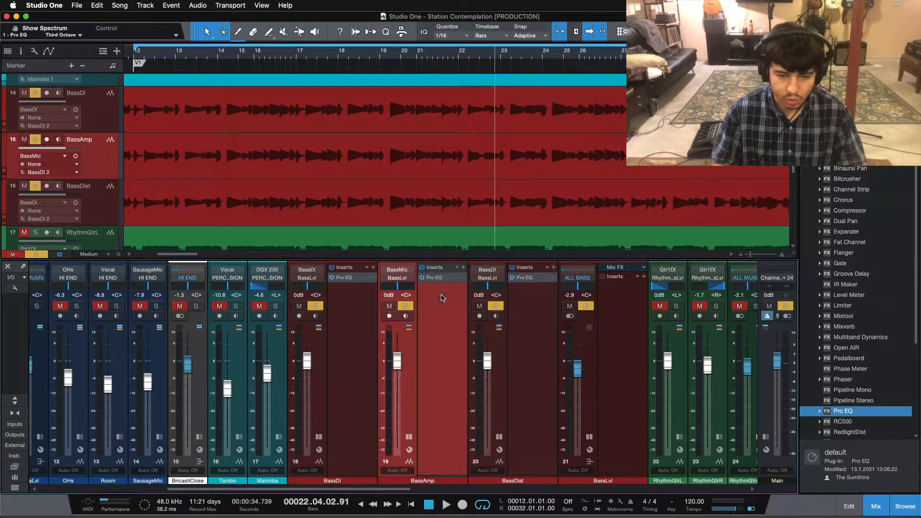
left_click_drag(440, 279, 525, 278)
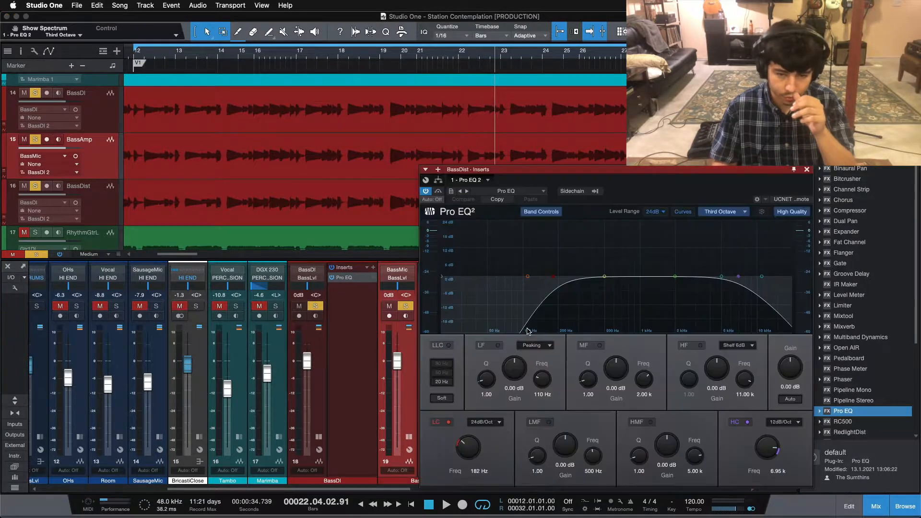
left_click_drag(673, 200, 545, 207)
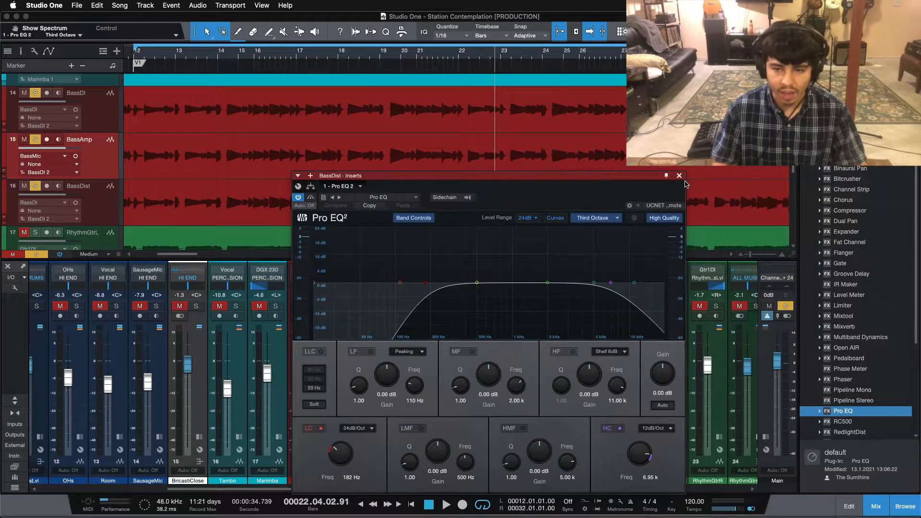
left_click(678, 176)
left_click(318, 437)
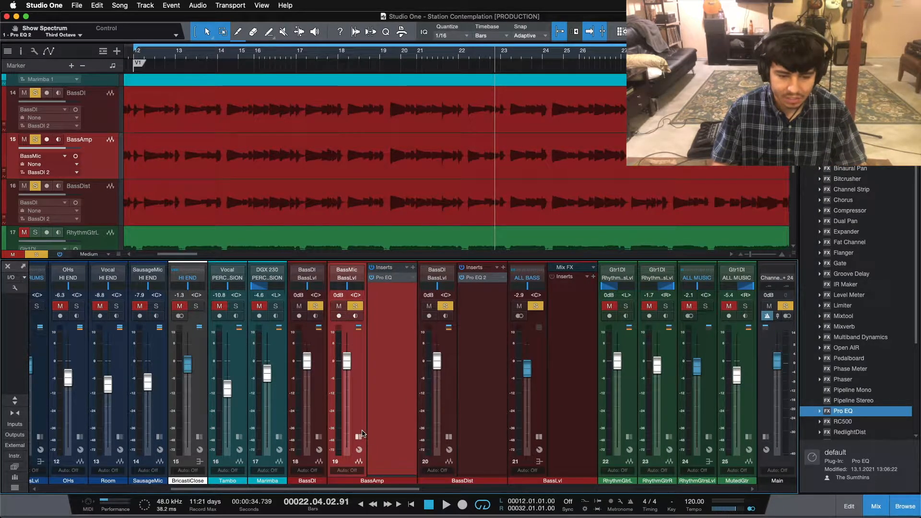
left_click(358, 436)
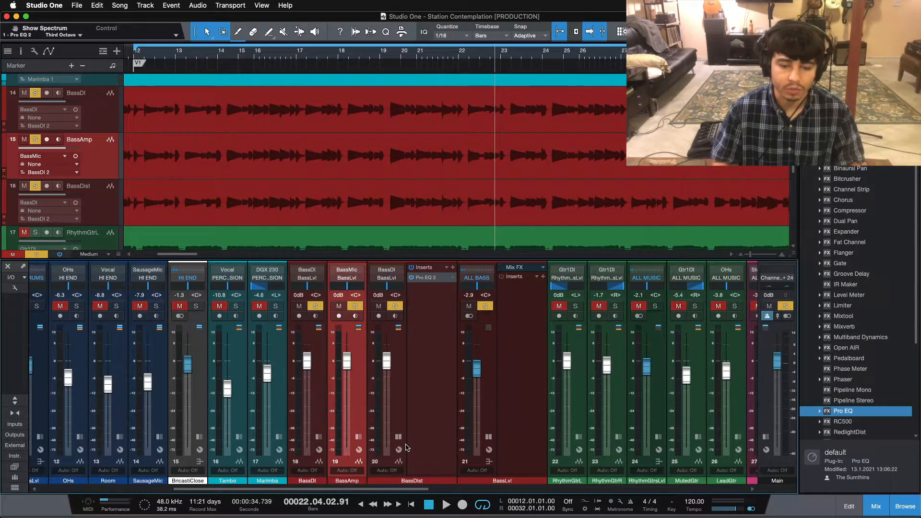
- Solo only the BassDist channel and play the song from the loop start
left_click(395, 307, "alt")
left_click(395, 307, "alt")
key("KP_1")
key("space")
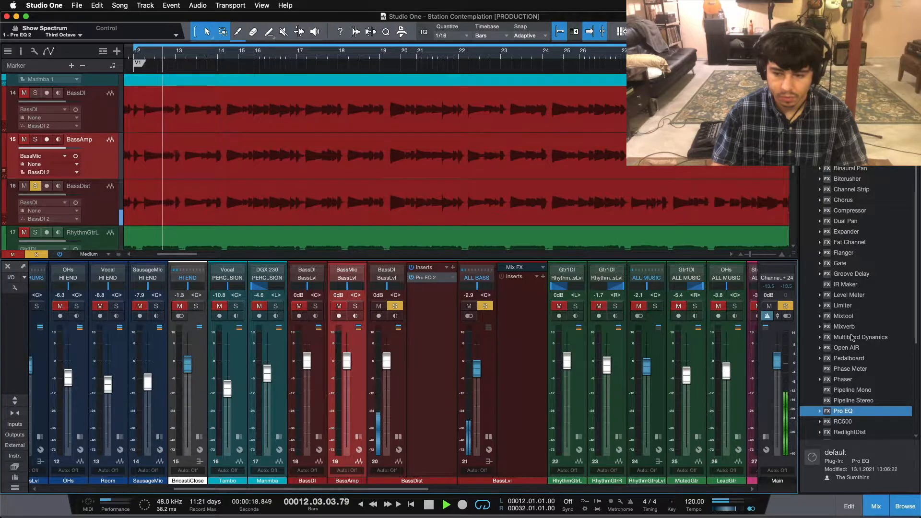
- Add RedlightDist after the Pro EQ on BassDist, with two stages and the Soft Tube type
scroll(853, 384, "down", 2)
left_click_drag(850, 380, 430, 314)
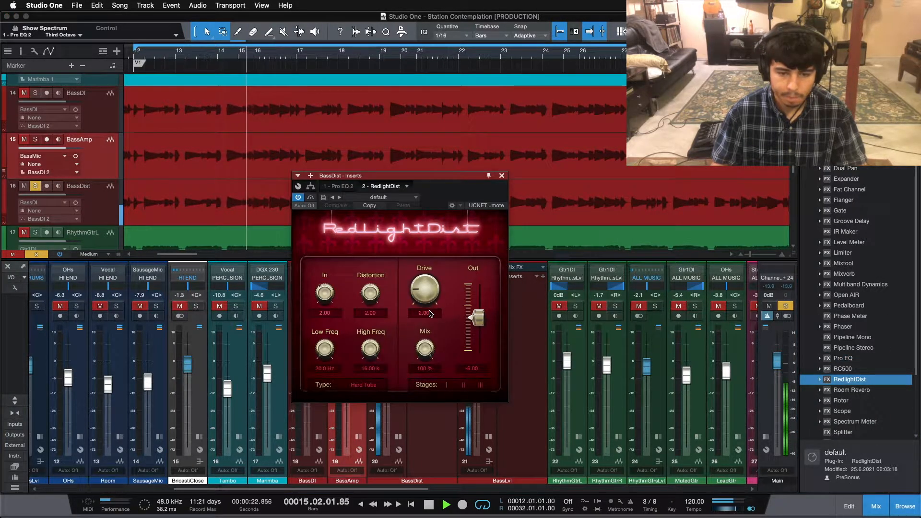
left_click(462, 385)
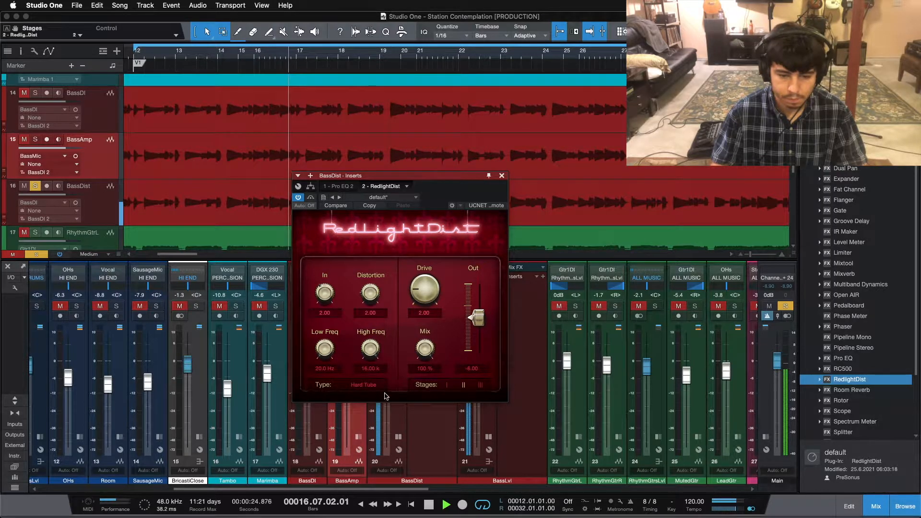
left_click(371, 385)
left_click(375, 398)
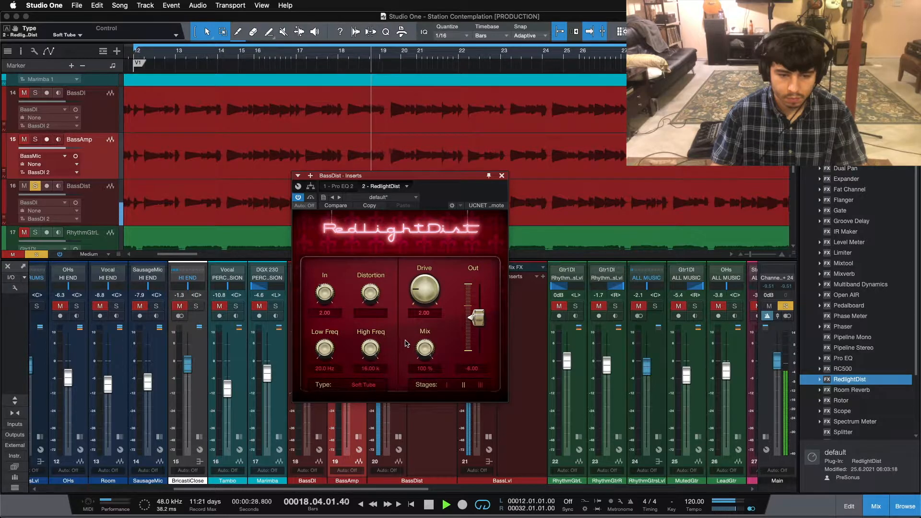
- Raise RedlightDist's drive to about 10.4 and lower its output gain to -24 dB while listening
left_click_drag(424, 304, 421, 287)
left_click_drag(477, 323, 477, 336)
left_click_drag(425, 291, 421, 268)
left_click_drag(474, 342, 474, 349)
left_click_drag(424, 288, 418, 270)
key("space")
key("space")
left_click_drag(483, 347, 483, 347)
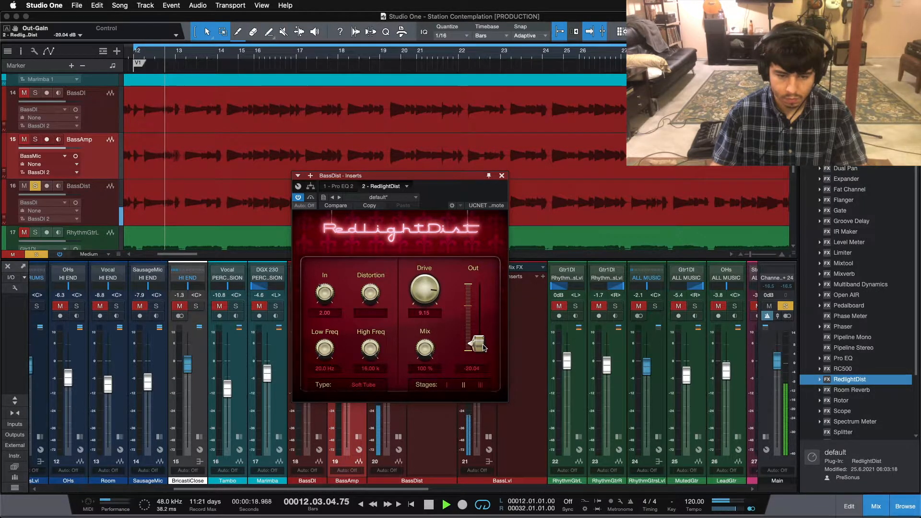
left_click_drag(424, 290, 422, 272)
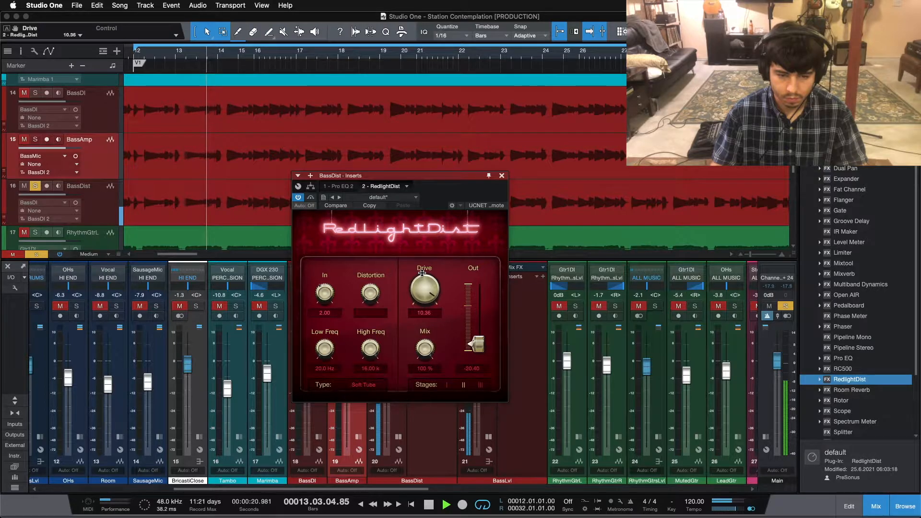
left_click_drag(476, 344, 477, 351)
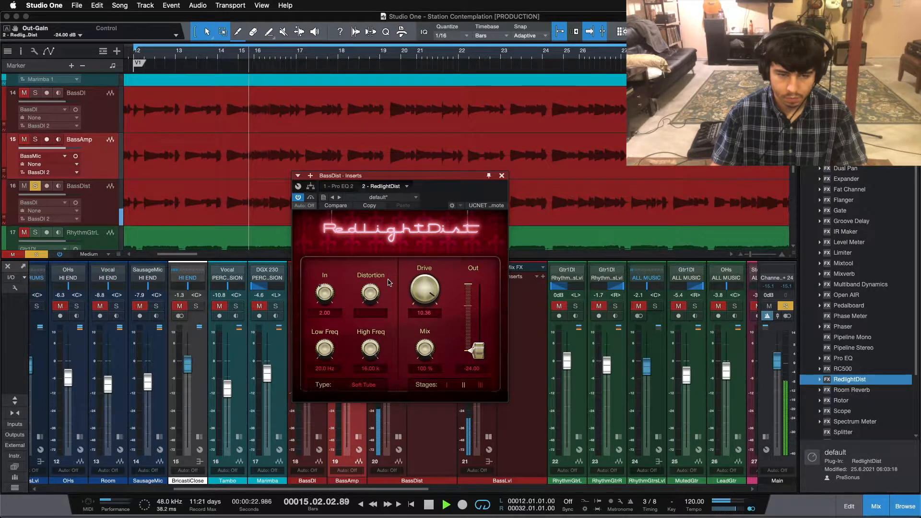
- Compare BassDist with RedlightDist bypassed and active, and close the plug-in window
left_click(311, 198)
left_click(311, 197)
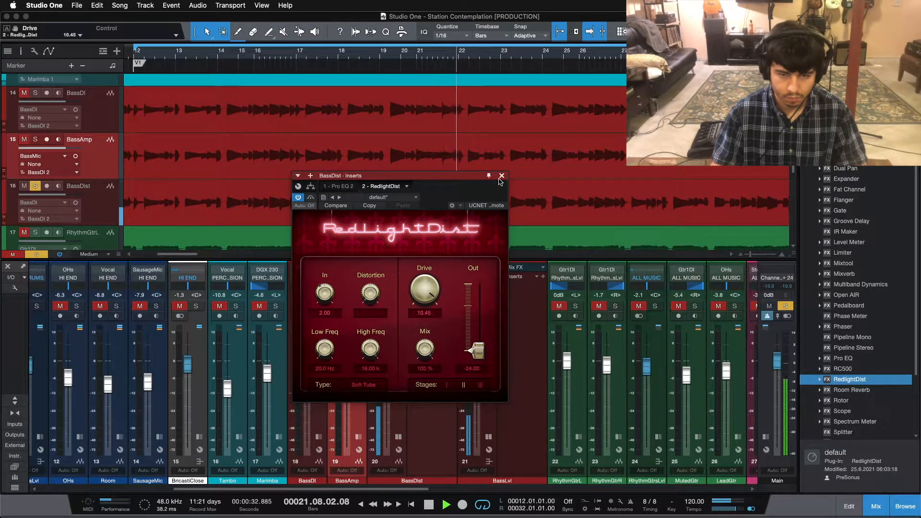
left_click(501, 176)
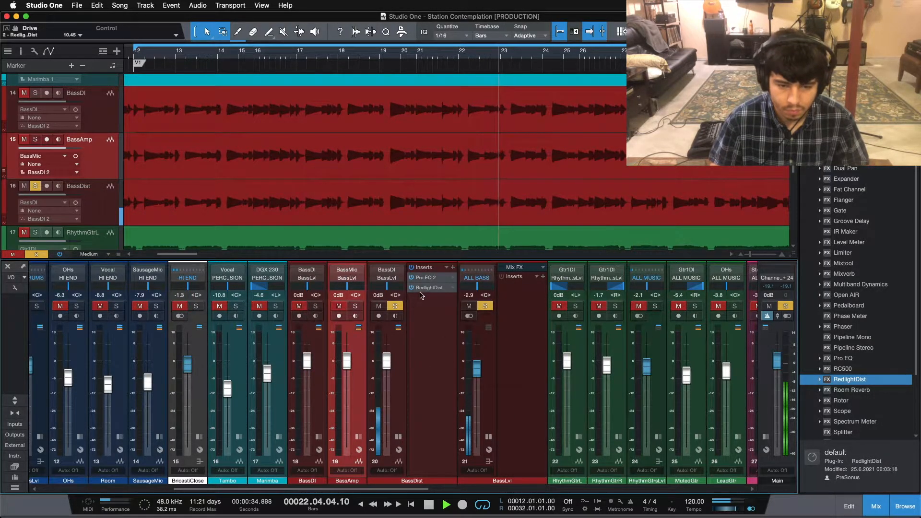
- Lower the BassDist fader to about -19.4 dB and solo BassAmp and BassDI alongside it
left_click_drag(387, 360, 389, 400)
left_click(355, 306)
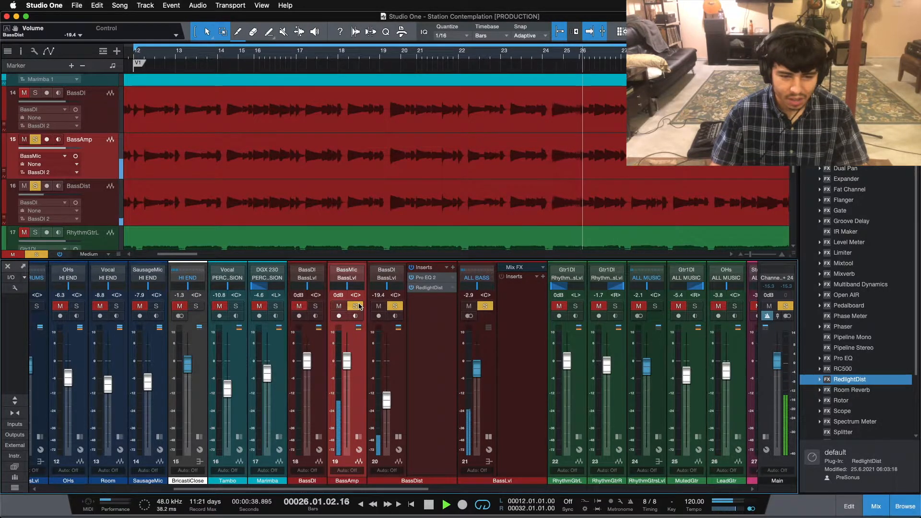
left_click(315, 306)
- Blend BassDist with the other bass tracks from the loop start, setting its fader to about -13.3 dB
mouse_move(388, 404)
left_mouse_down()
mouse_move(390, 436)
mouse_move(389, 415)
left_mouse_up()
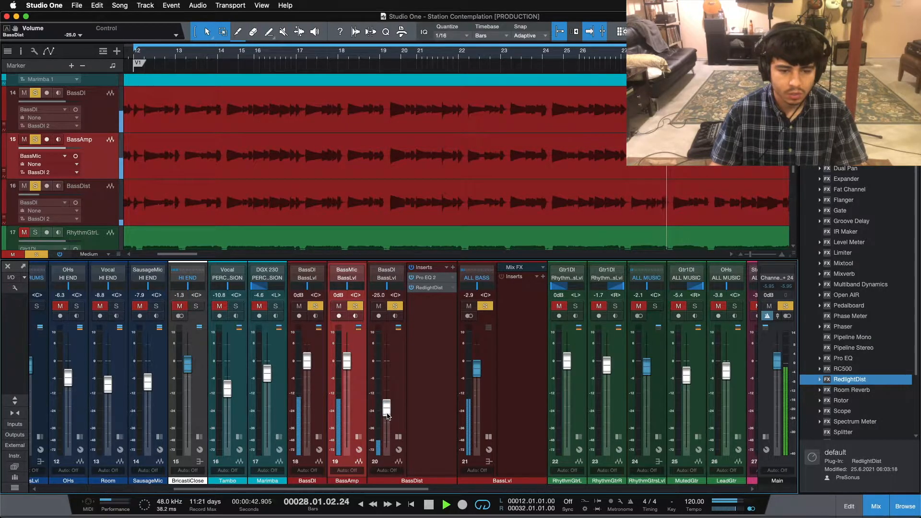
scroll(388, 416, "up", 3)
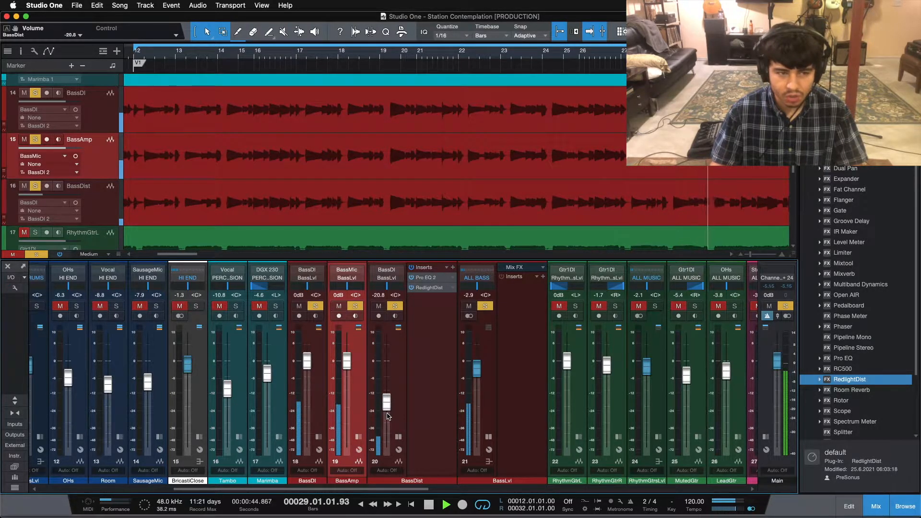
key("KP_1")
left_click_drag(362, 59, 382, 58)
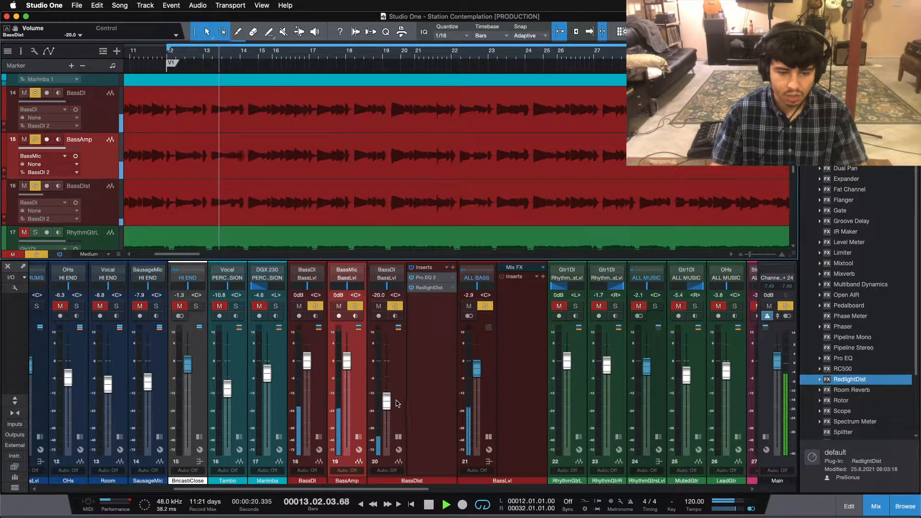
left_click_drag(388, 404, 389, 399)
scroll(388, 399, "up", 4)
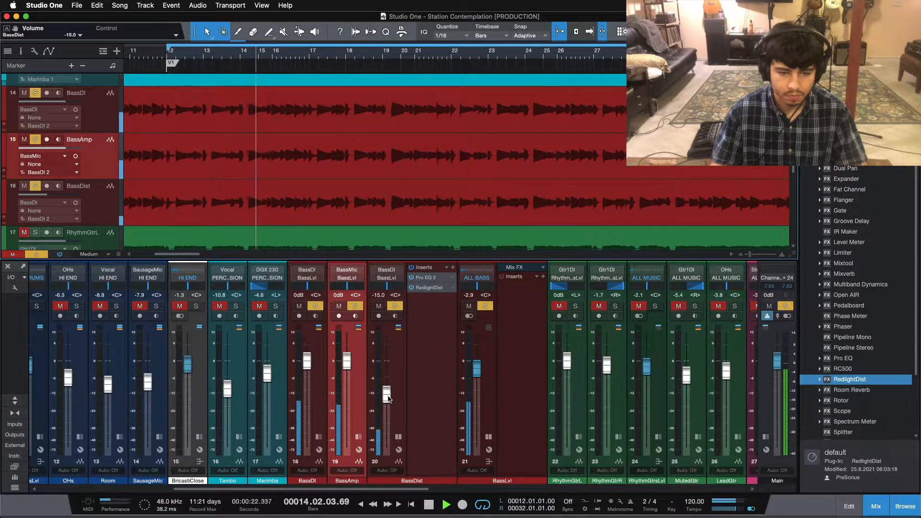
- Compare the bass blend with and without BassDist, raise its fader to -12.5 dB, and stop playback
left_click(394, 306)
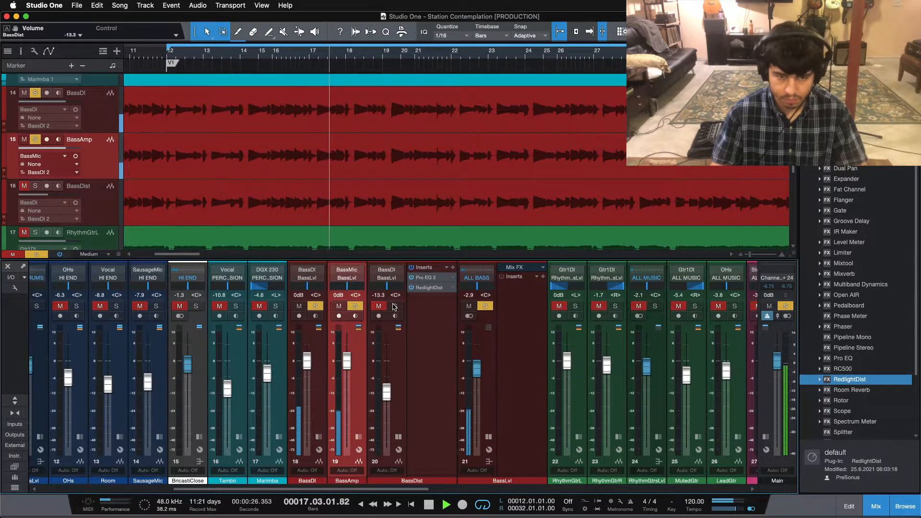
left_click(395, 306)
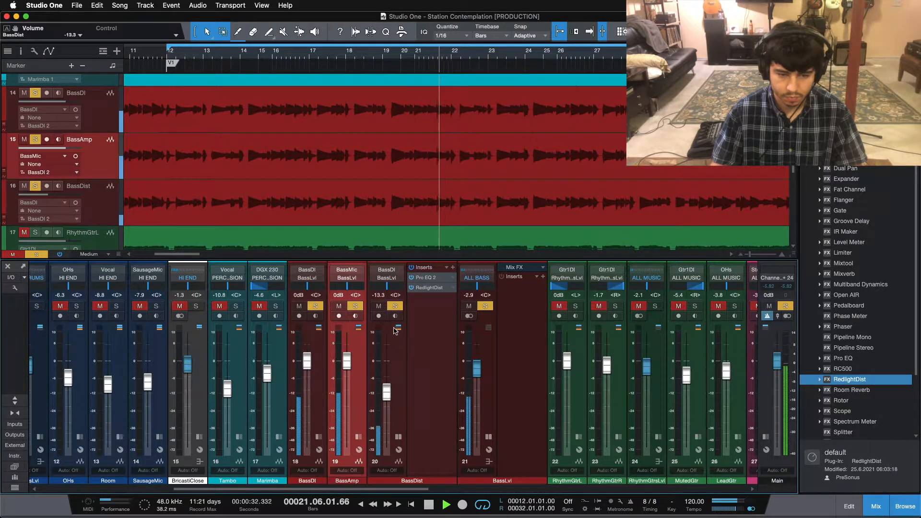
left_click(394, 306)
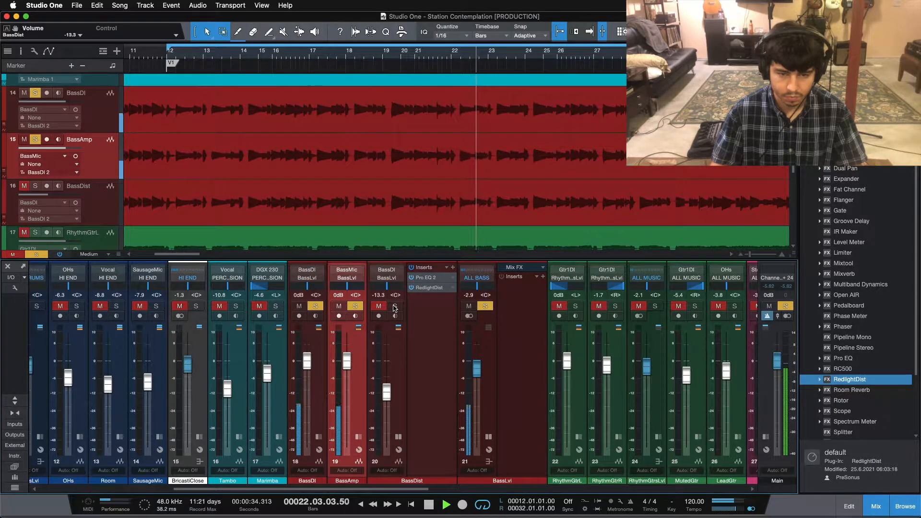
left_click(394, 306)
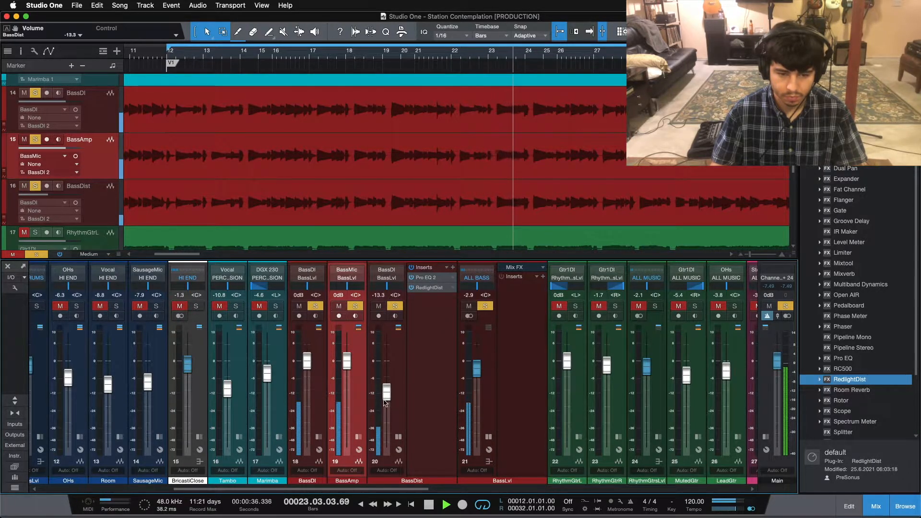
left_click_drag(386, 392, 386, 391)
key("space")
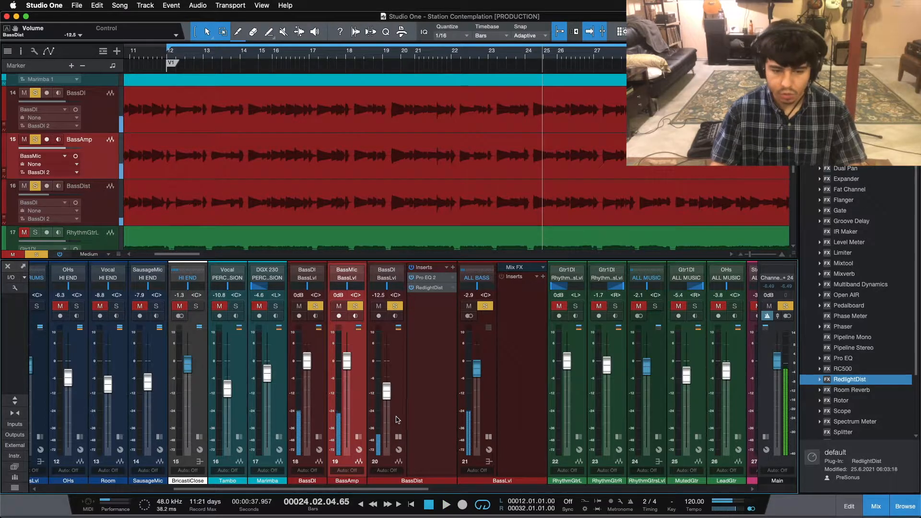
- Collapse the BassDist channel's insert area, select the BassLvl bus, and insert Pro EQ on it
left_click(397, 415)
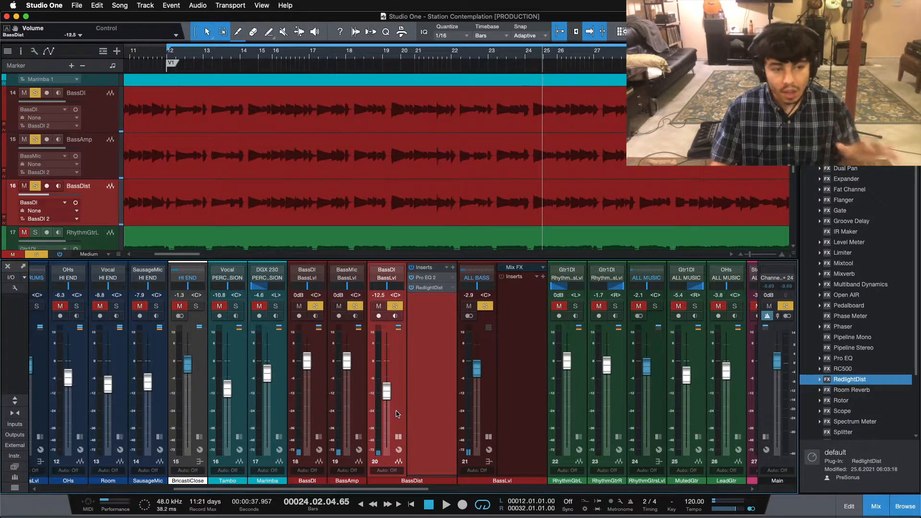
left_click(398, 438)
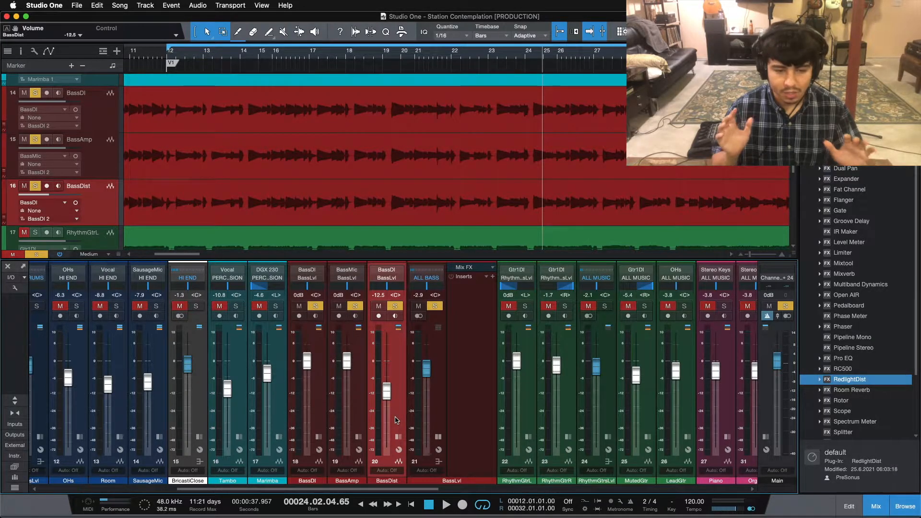
left_click(438, 437)
left_click(438, 437)
left_click(455, 402)
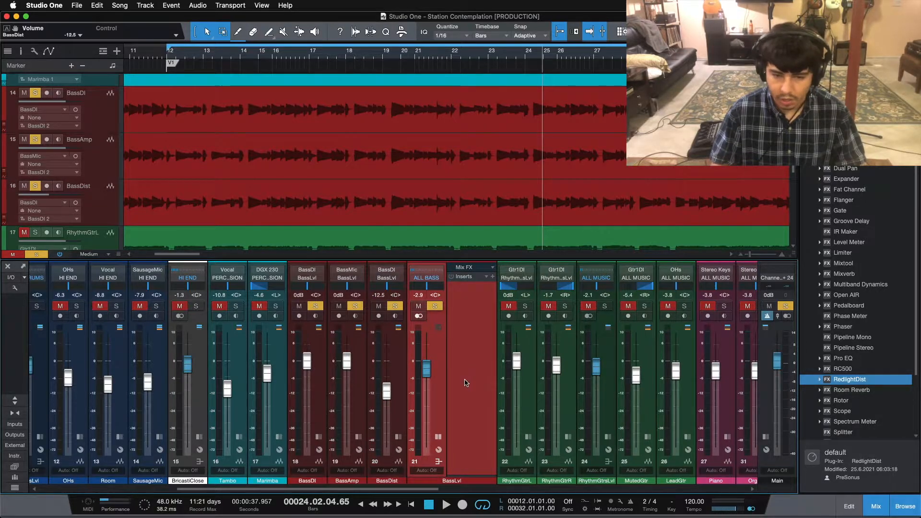
left_click_drag(851, 358, 472, 312)
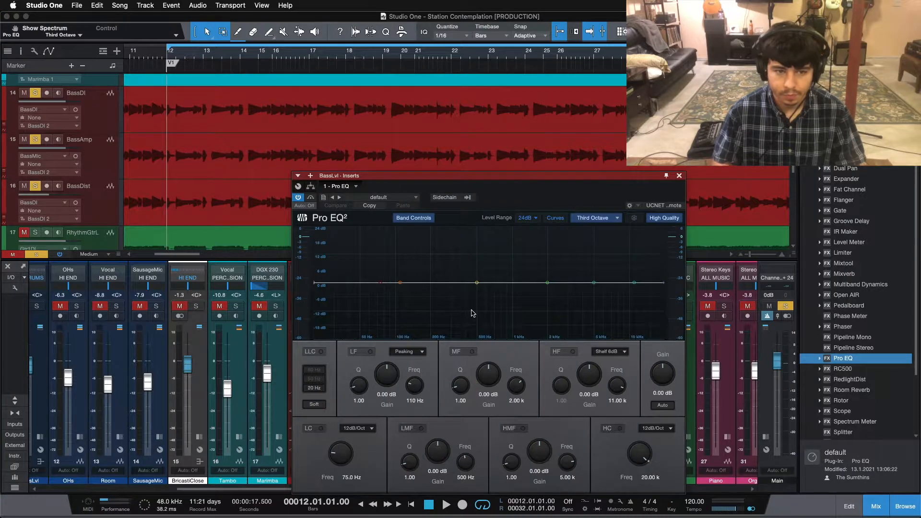
- Play the bass from the loop start and enable Pro EQ's low-cut filter at 69.3 Hz on BassLvl
key("space")
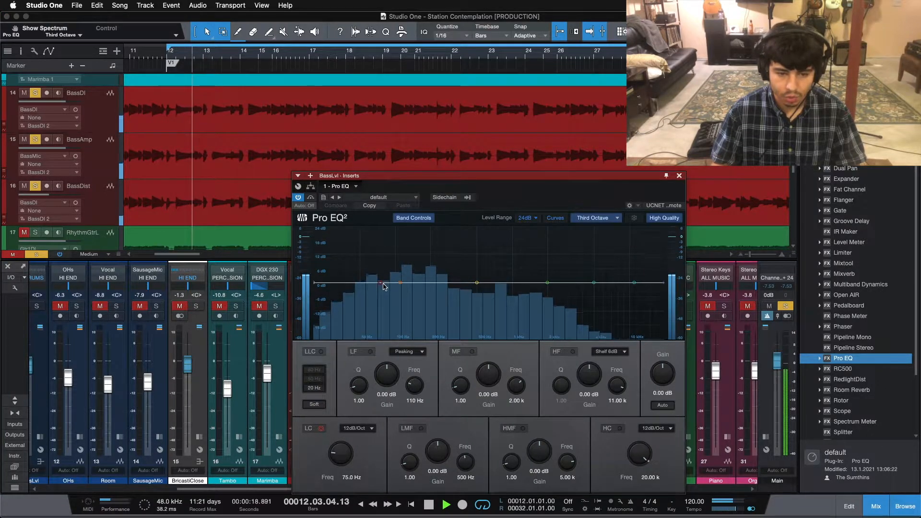
left_click(321, 429)
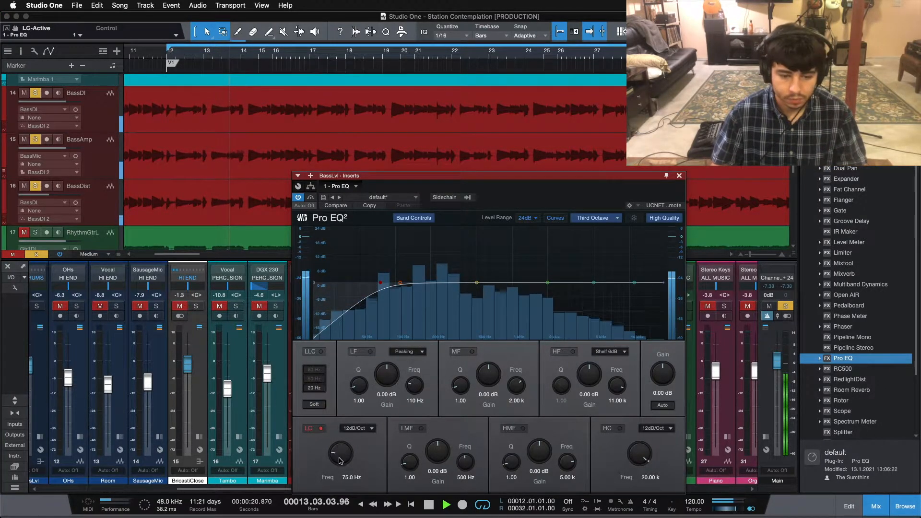
scroll(339, 453, "down", 5)
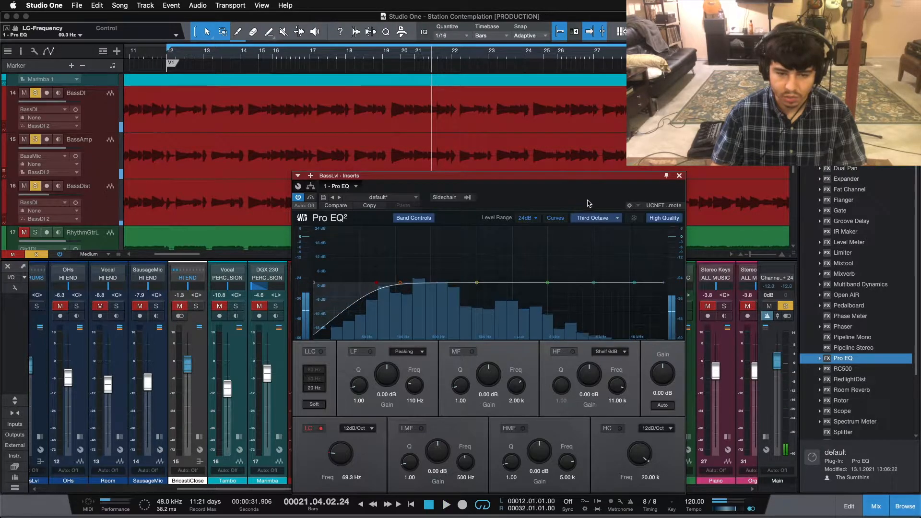
left_click_drag(520, 175, 488, 159)
key("space")
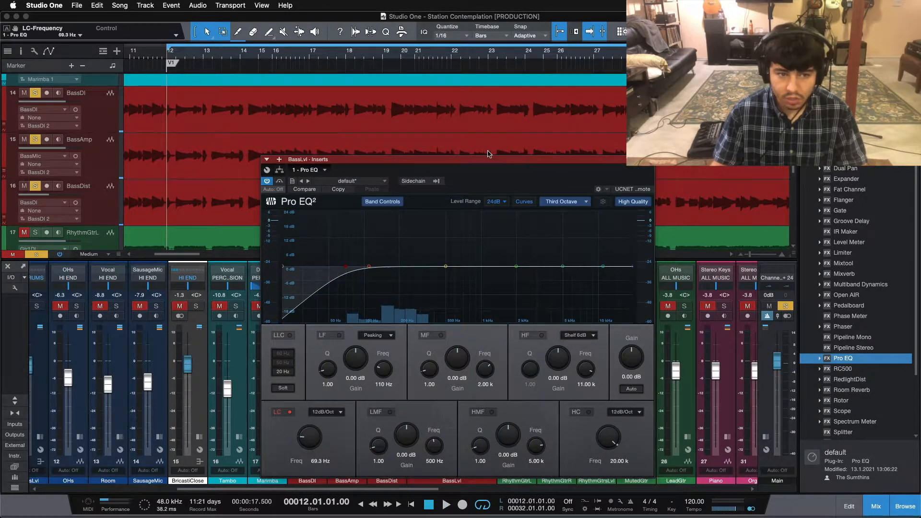
- Boost the LMF band to find the muddy range during playback, then cut it by 3.84 dB at 194 Hz
key("space")
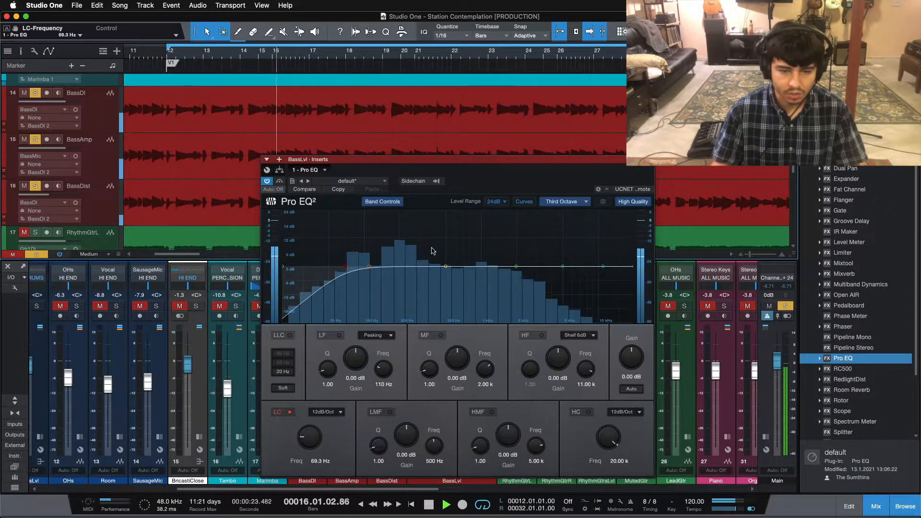
left_click_drag(445, 267, 398, 231)
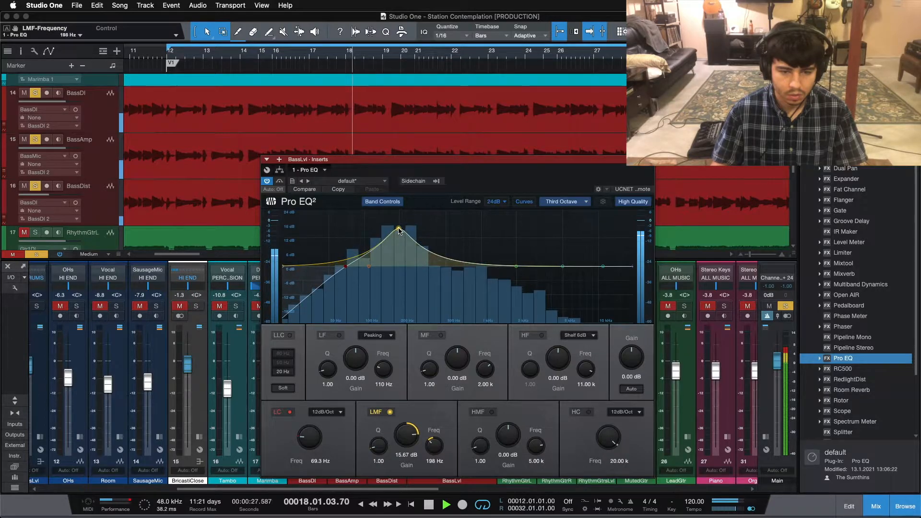
left_click_drag(407, 432, 409, 439)
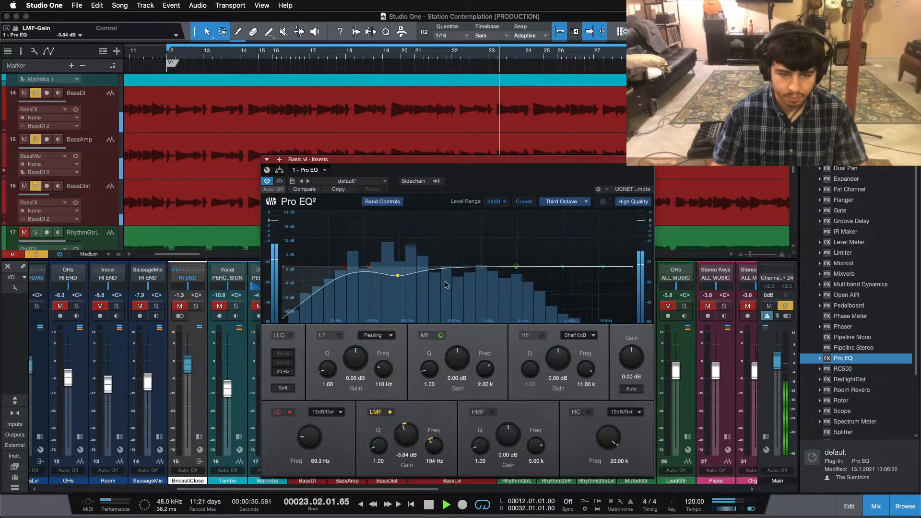
- Set the LF band to 80.8 Hz, reset its gain, and raise it to 2.88 dB while listening from the loop start
left_click_drag(372, 272, 353, 263)
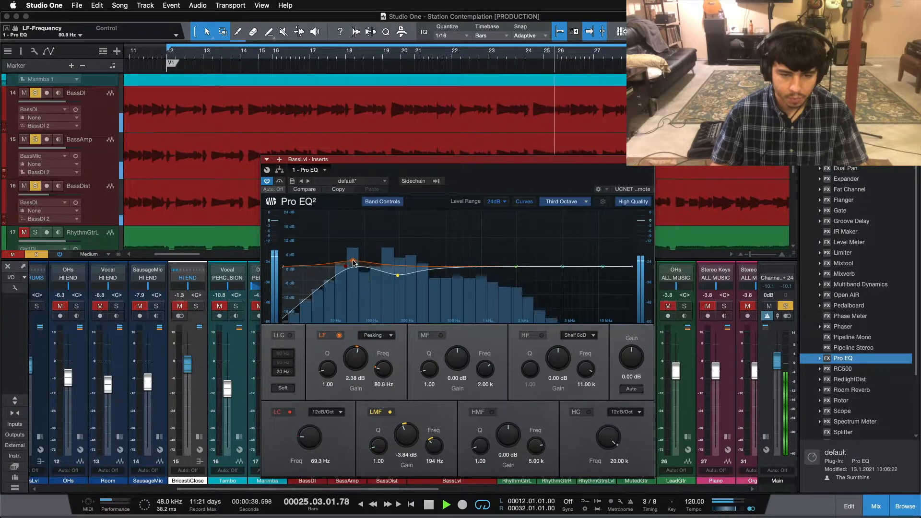
key("space")
double_click(363, 359)
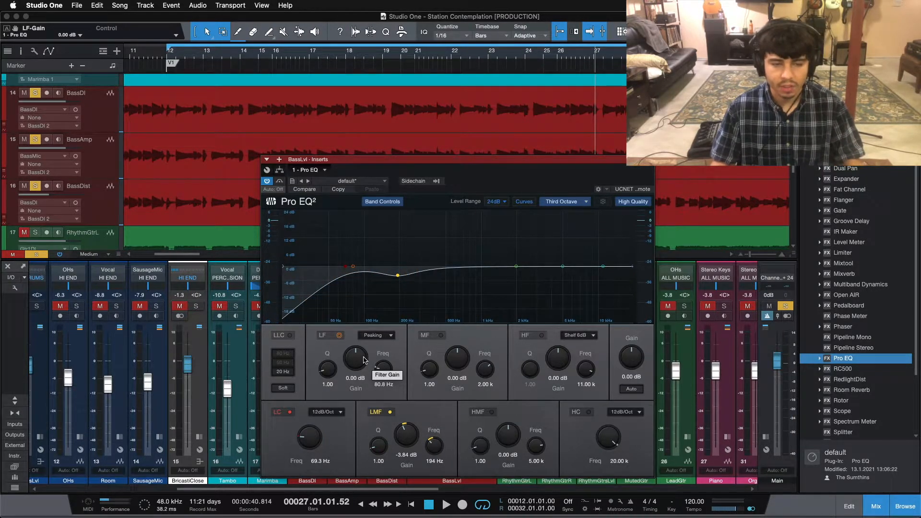
scroll(361, 363, "up", 2)
scroll(361, 364, "up", 1)
key("space")
scroll(361, 363, "up", 1)
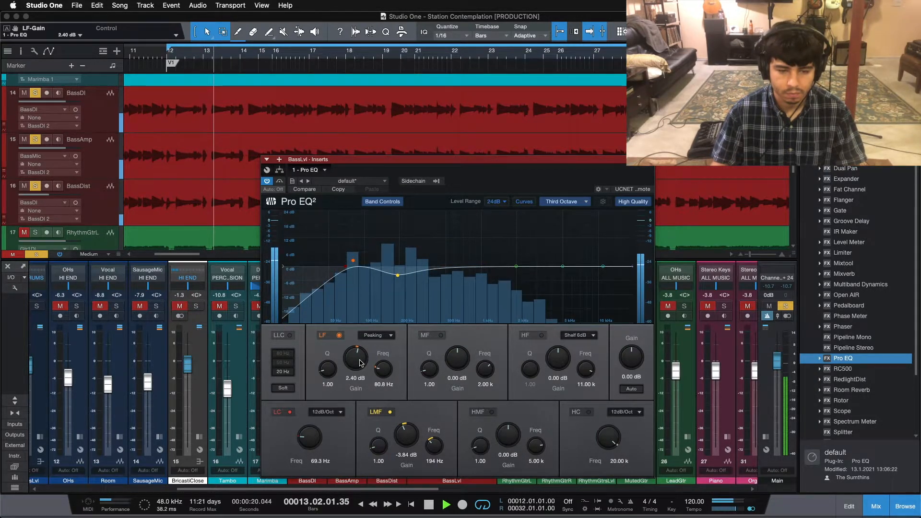
scroll(361, 363, "up", 1)
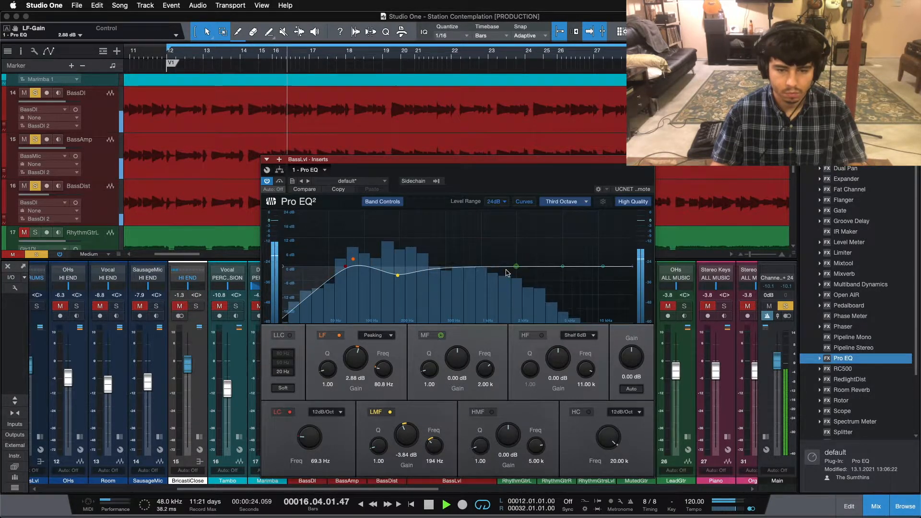
- Sweep the MF band to 715 Hz with a Q of 1.30, reduce its gain to 0.48 dB, and stop playback
left_click_drag(502, 269, 454, 258)
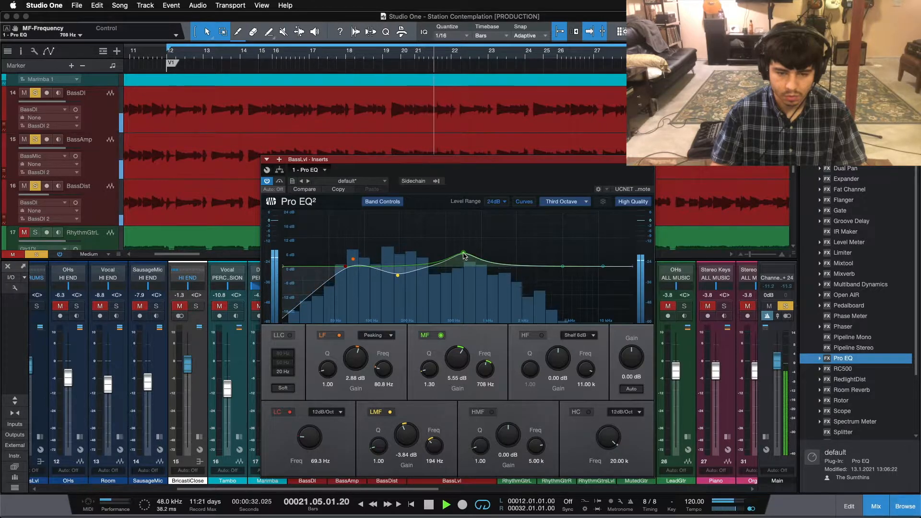
left_click(458, 357, "super")
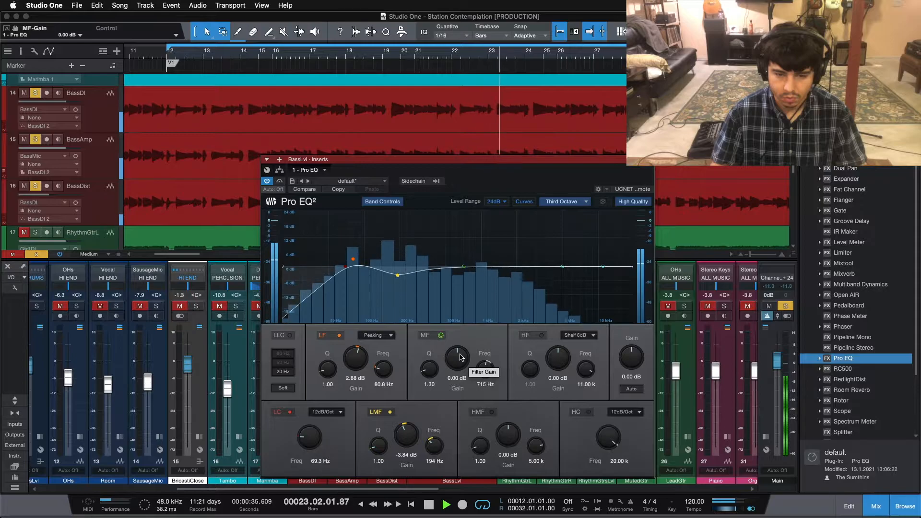
scroll(460, 357, "up", 1)
scroll(460, 358, "down", 1)
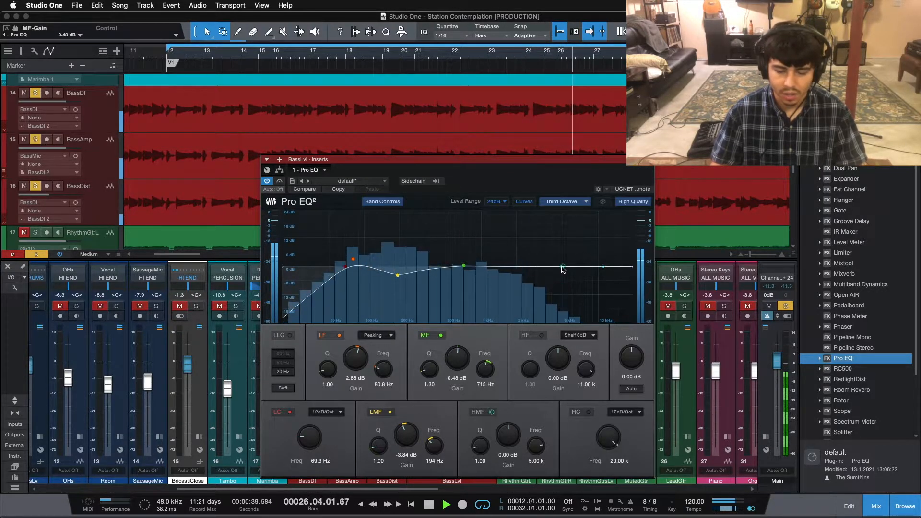
key("space")
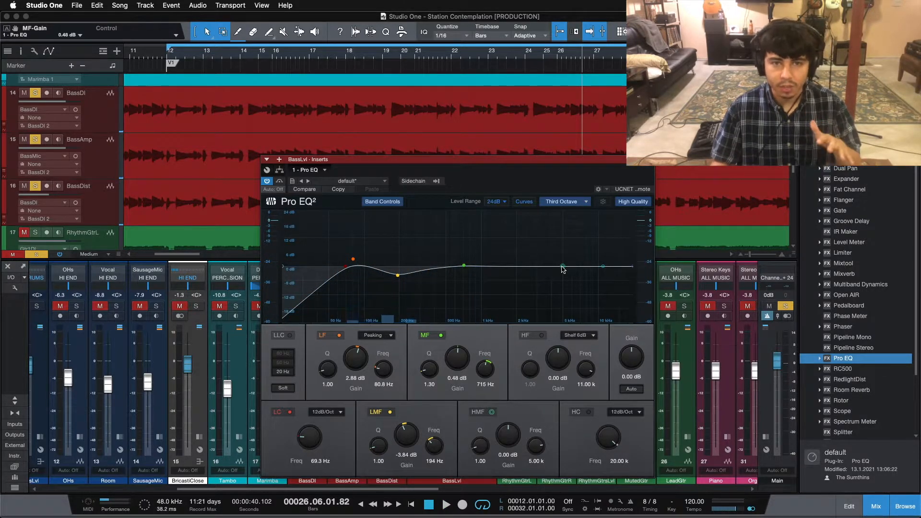
- Boost the HMF band by 4.80 dB at 4.02 kHz during playback, then stop and close the Pro EQ window
key("space")
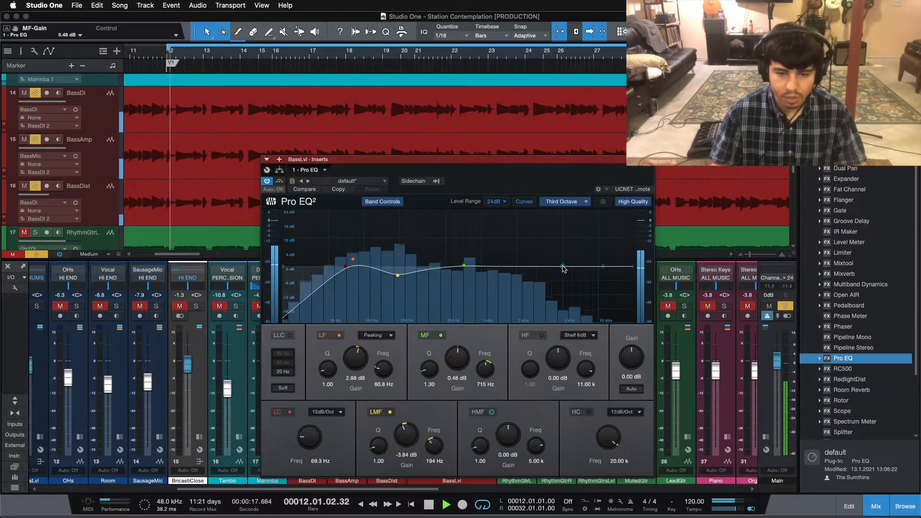
left_click_drag(564, 269, 551, 254)
left_click(507, 441, "alt")
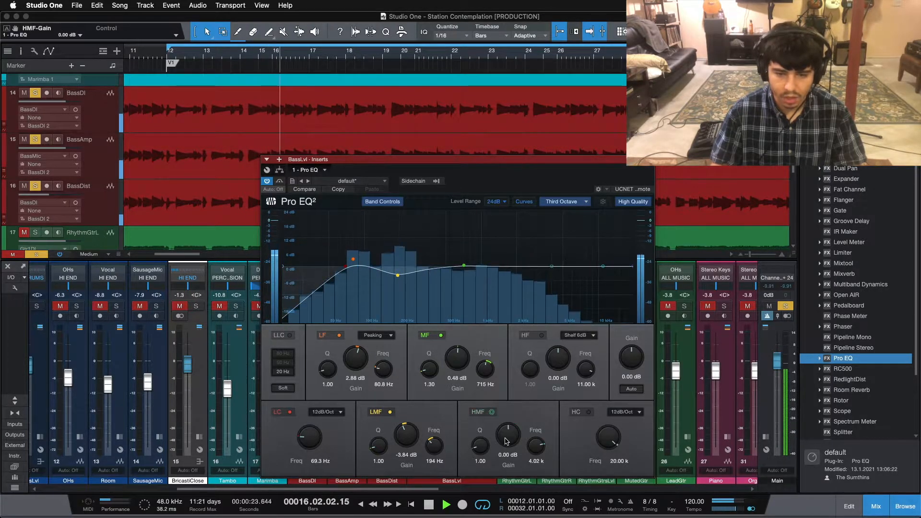
scroll(507, 441, "up", 4)
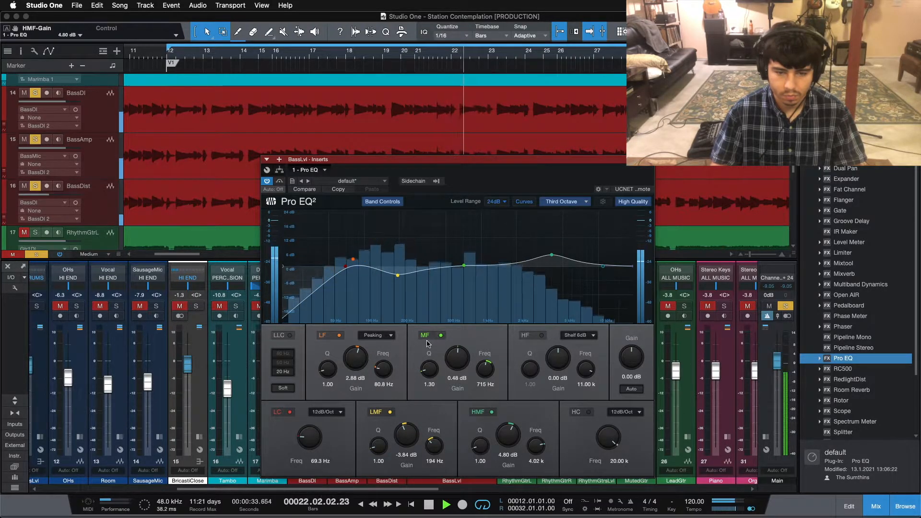
key("space")
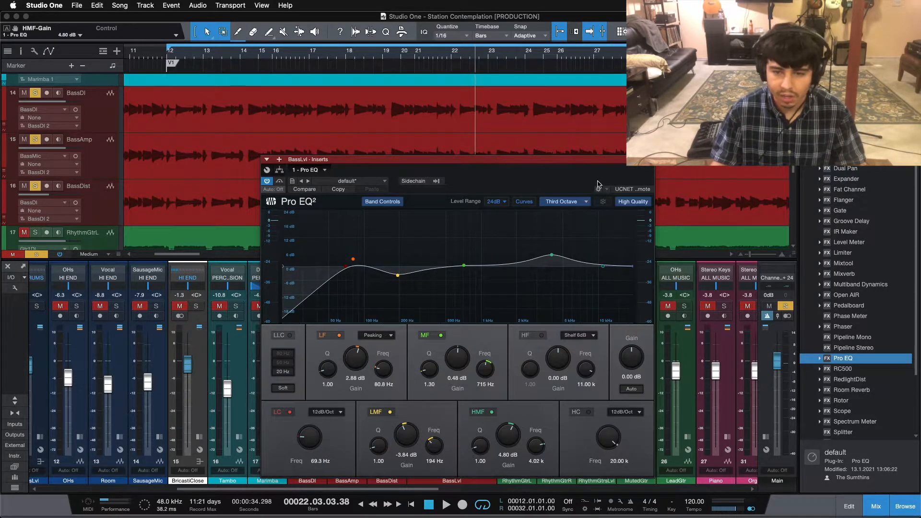
left_click(649, 159)
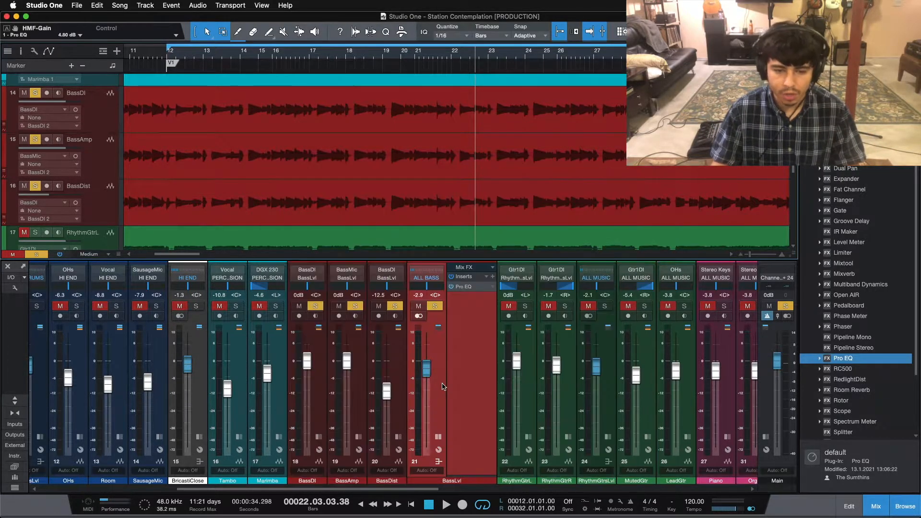
- Insert Fat Channel on BassLvl, play from the loop start, and enable its compressor with the FET model
left_click_drag(849, 191, 481, 332)
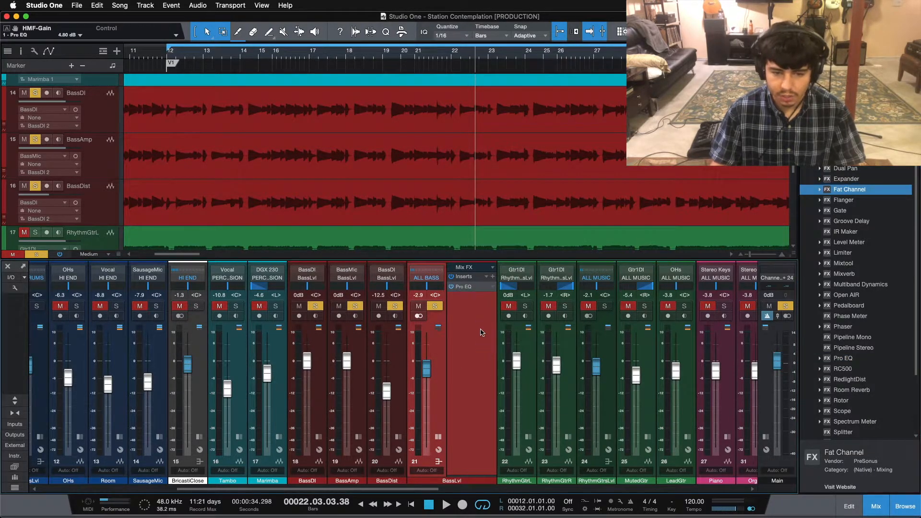
key("KP_1")
key("space")
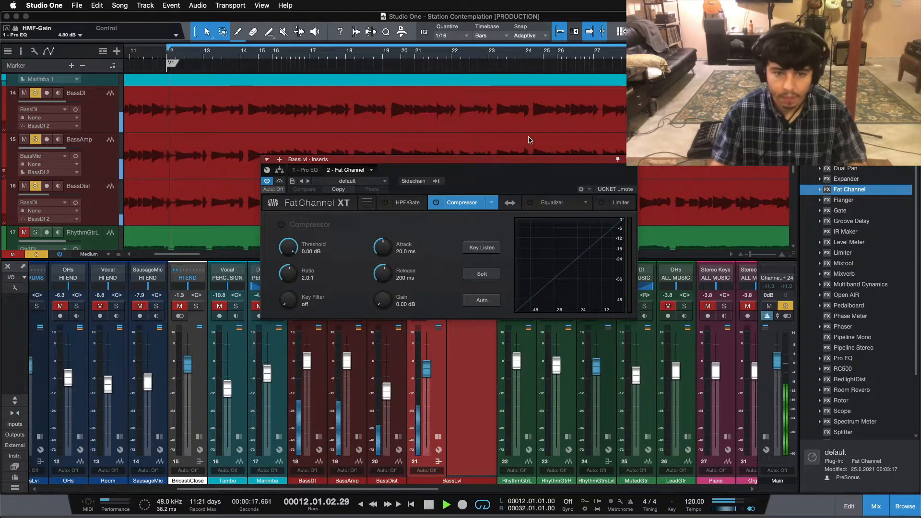
left_click(436, 203)
left_click(492, 204)
left_click(533, 233)
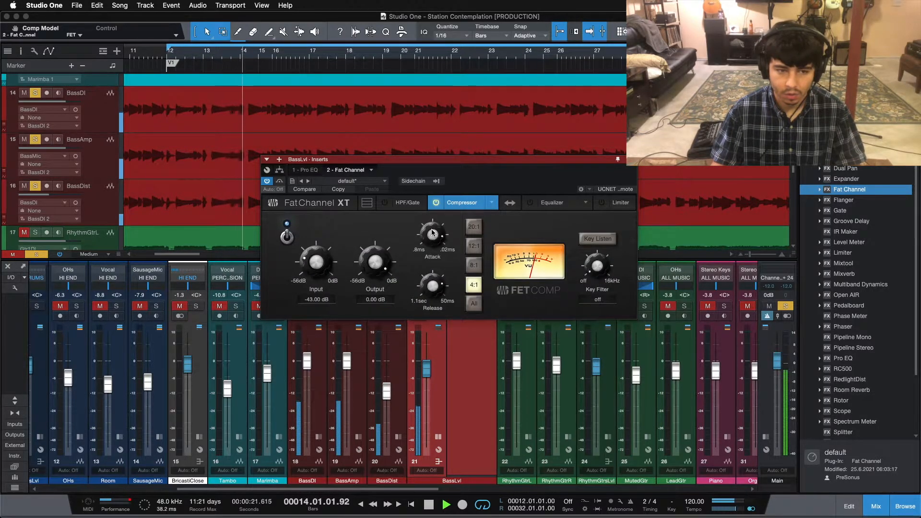
- Adjust the FET compressor's timing, then set its output to -31.92 dB and input to -35.16 dB with playback at the loop start
left_click_drag(430, 238, 429, 265)
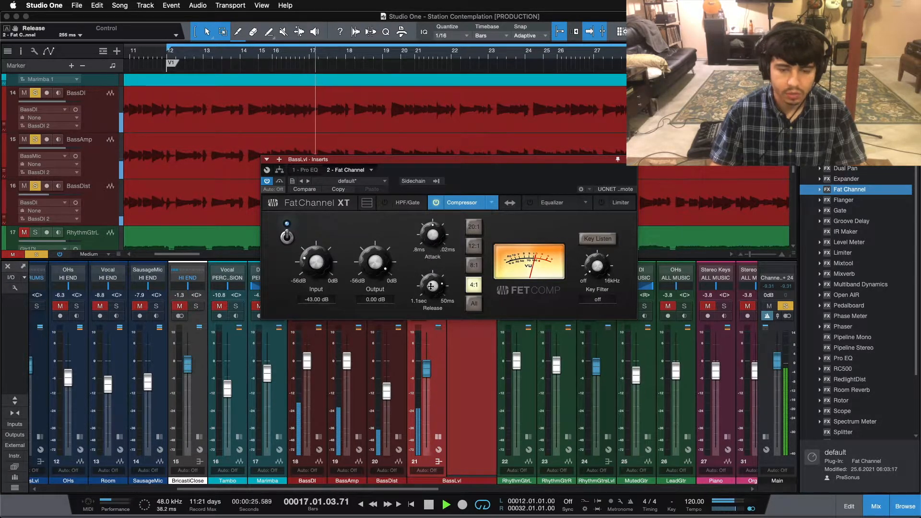
key("space")
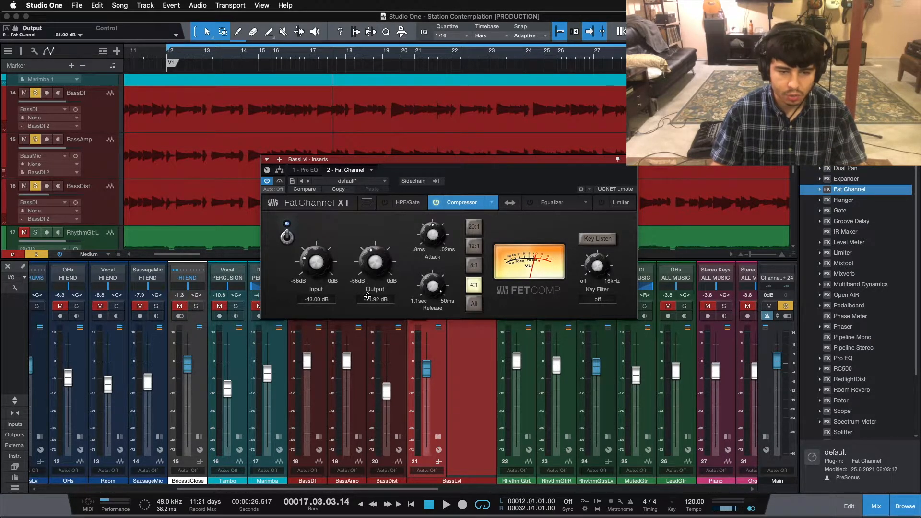
left_click_drag(463, 182, 453, 244)
left_click(238, 55)
left_click(179, 59)
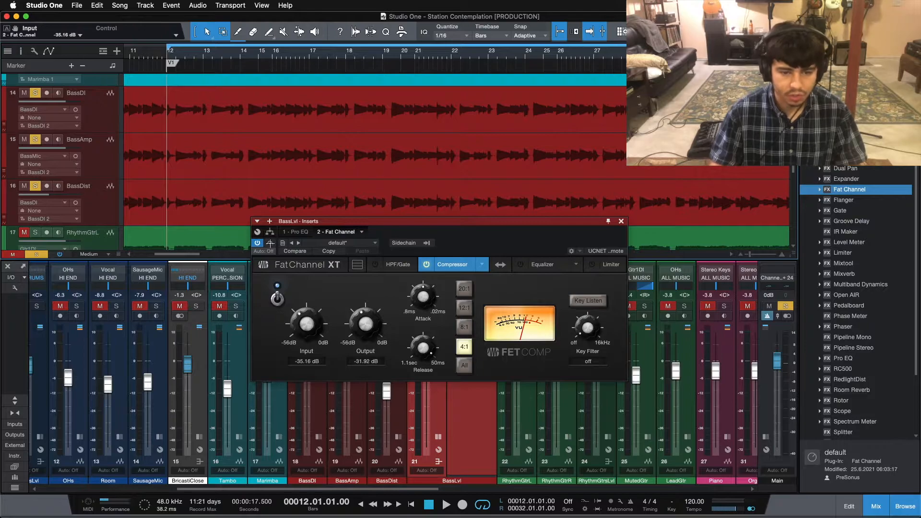
- Raise the FET compressor's input to -24.64 dB while auditioning the bass
left_click_drag(297, 334, 295, 328)
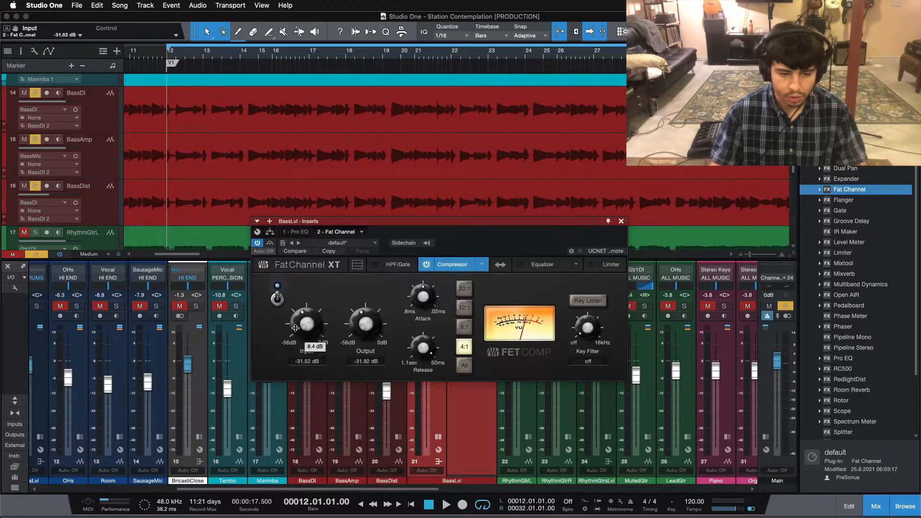
key("space")
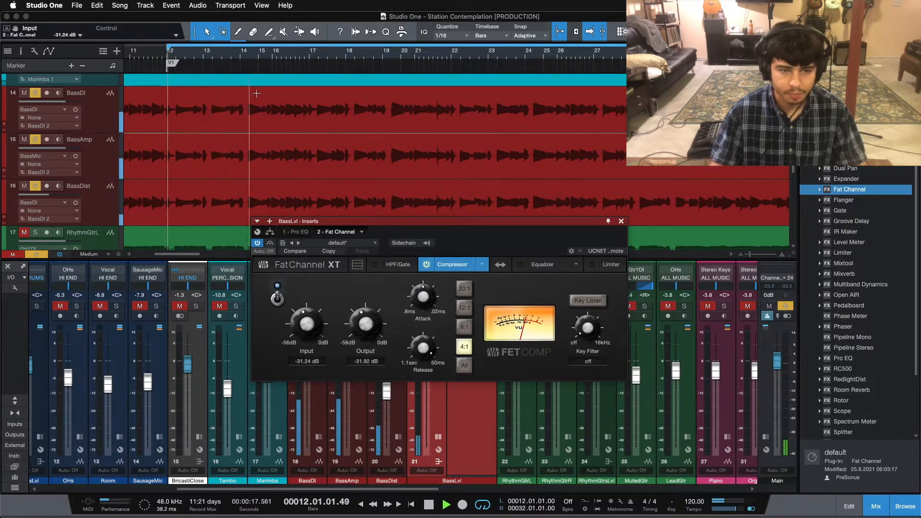
left_click(374, 57)
key("space")
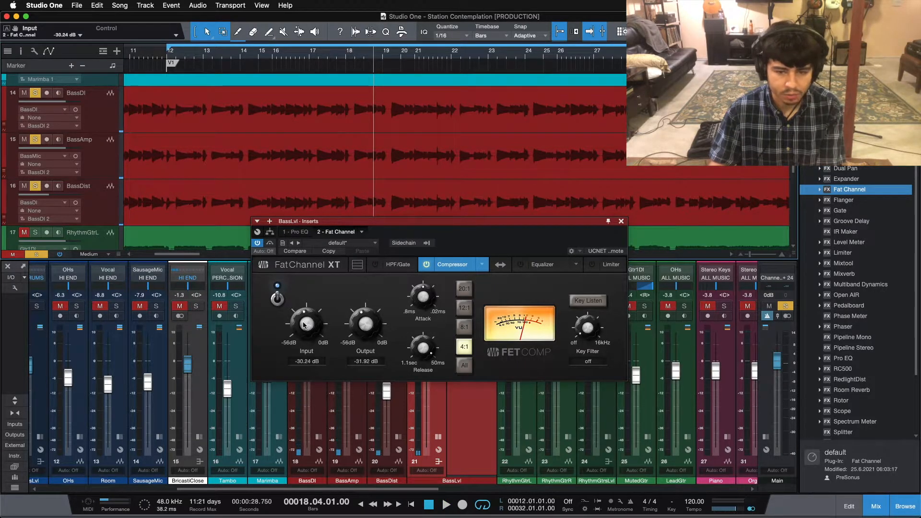
key("space")
scroll(303, 325, "up", 2)
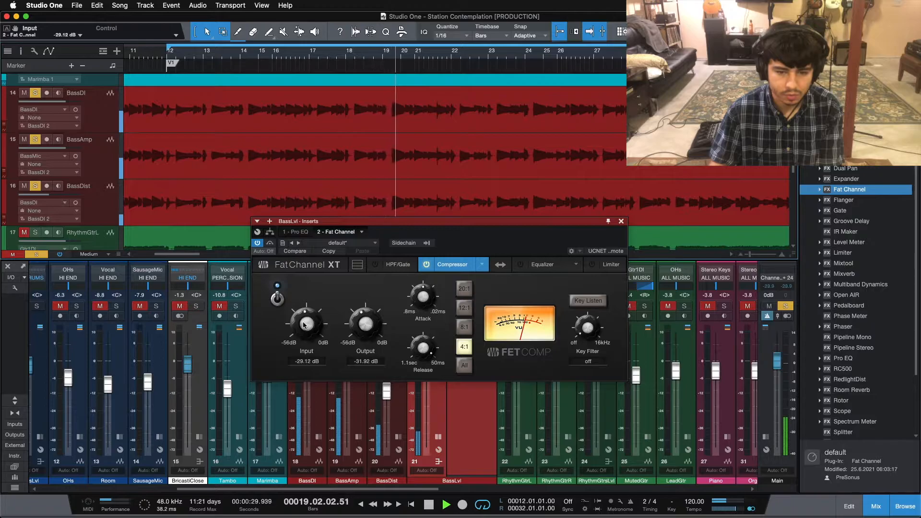
scroll(303, 325, "up", 3)
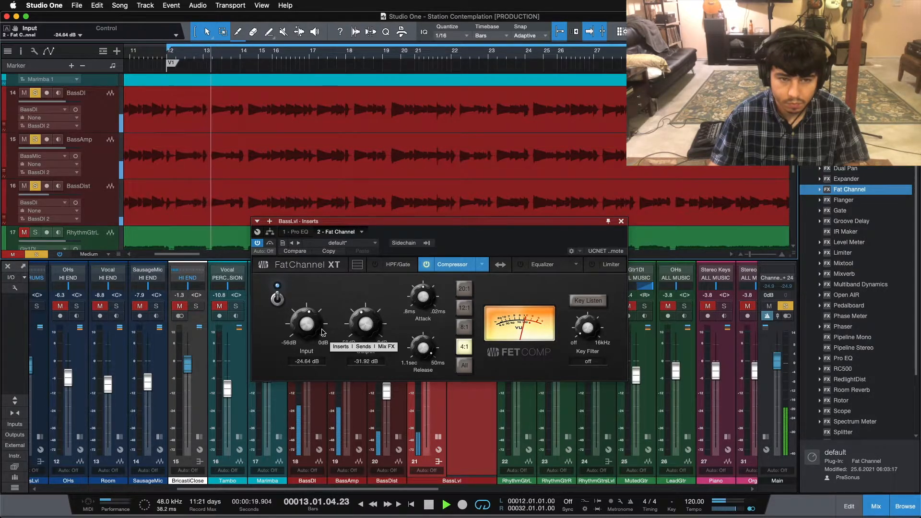
- Raise the FET compressor's input to -20.72 dB while auditioning sections of the bass, and stop playback
left_click(388, 55)
left_click(339, 58)
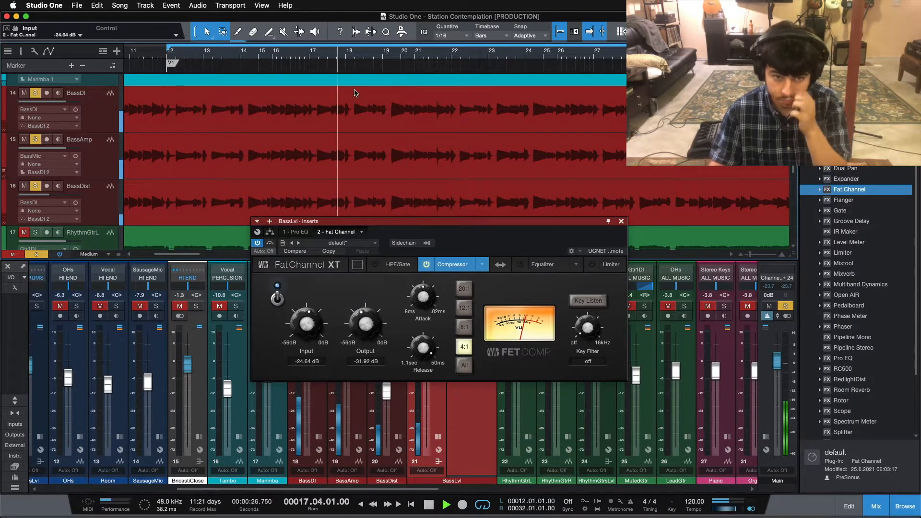
scroll(319, 325, "up", 3)
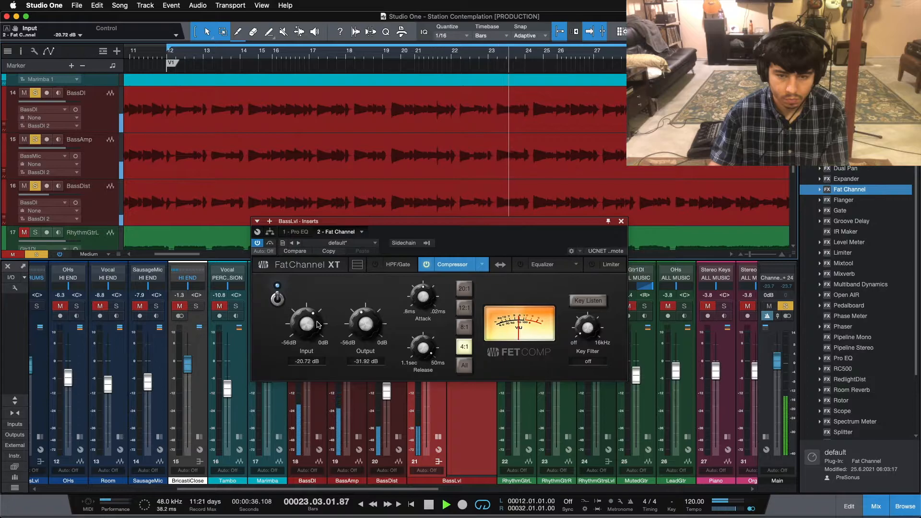
left_click_drag(316, 325, 316, 326)
left_click(492, 54)
key("space")
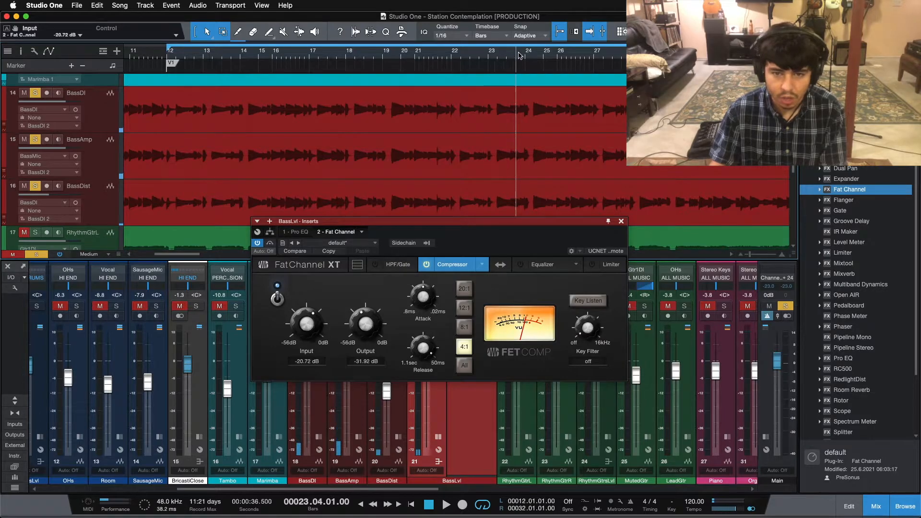
- Move the Fat Channel window aside, play from the loop start, and raise the compressor's input to -20.16 dB and output to -29.12 dB
left_click_drag(496, 244, 690, 245)
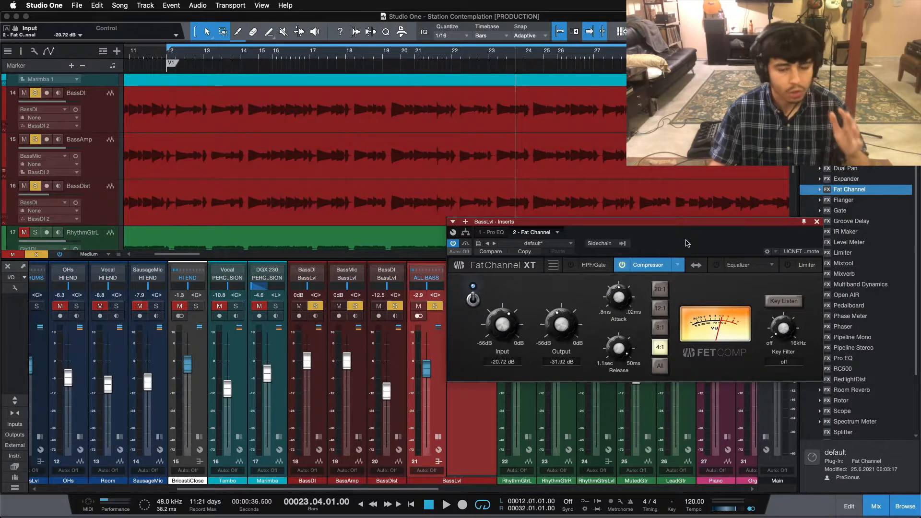
left_click_drag(686, 243, 647, 245)
key("KP_1")
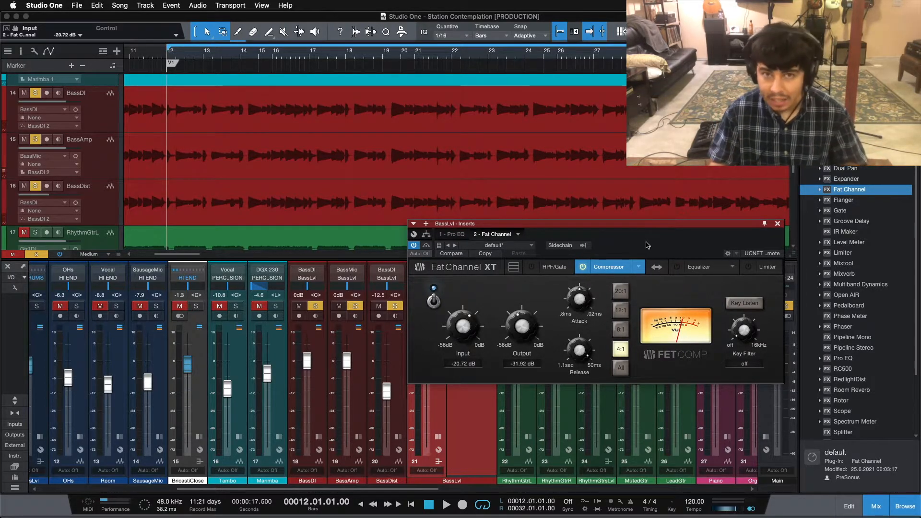
key("space")
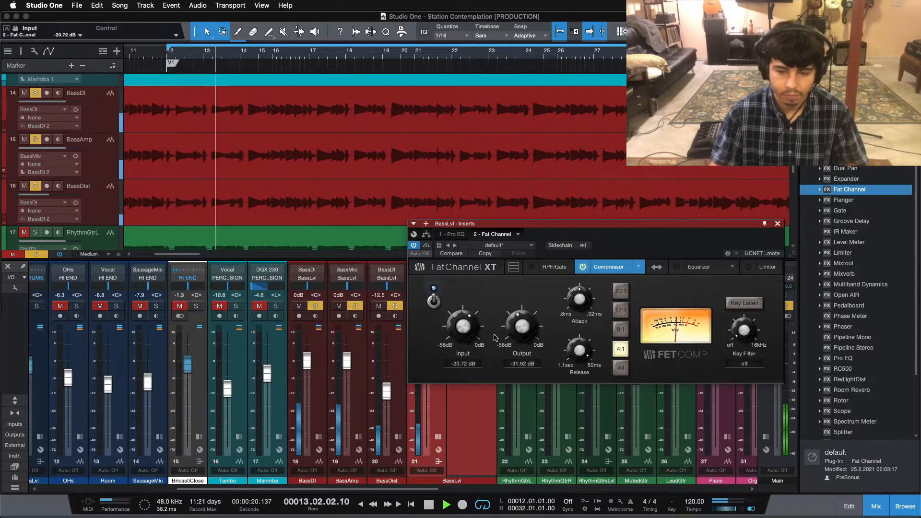
left_click_drag(476, 333, 476, 331)
scroll(530, 332, "up", 2)
scroll(530, 332, "up", 1)
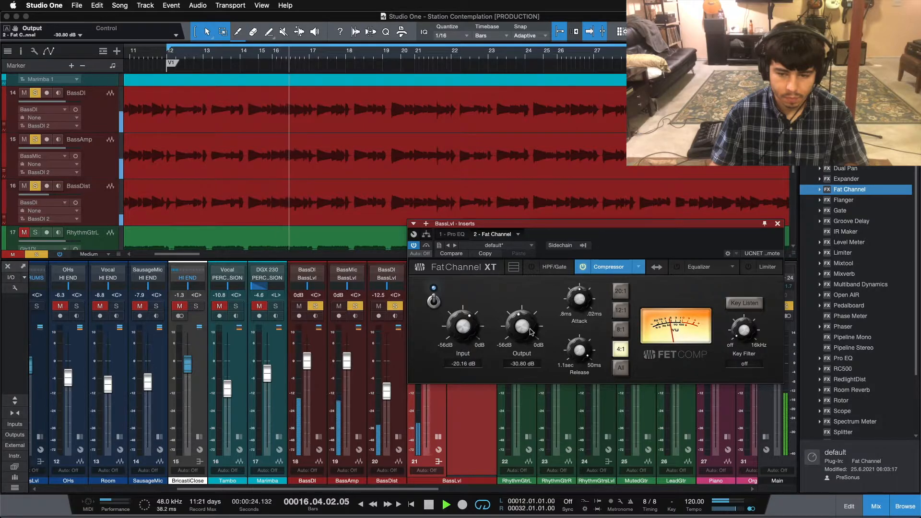
scroll(530, 332, "up", 4)
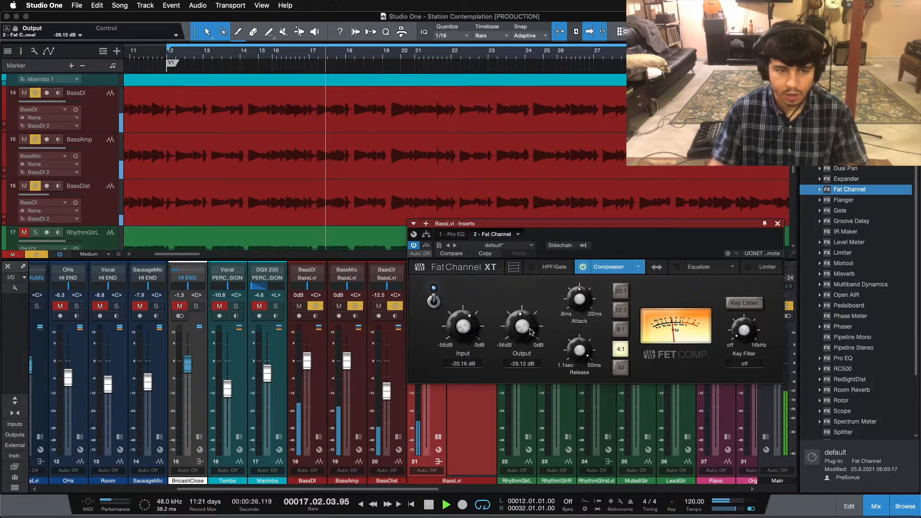
- Move the plug-in window clear of the BassLvl channel strip and raise the compressor's output to -24.08 dB
left_click_drag(635, 245, 676, 256)
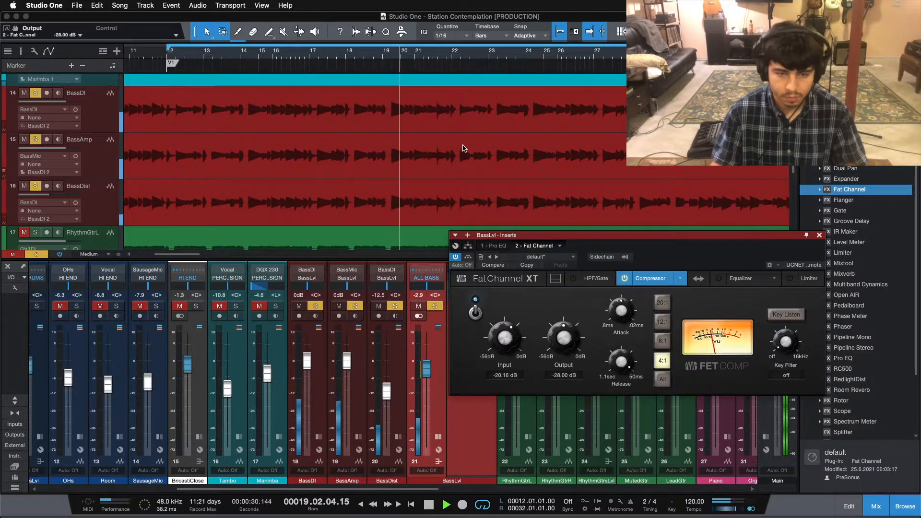
scroll(565, 355, "up", 1)
scroll(565, 355, "up", 1)
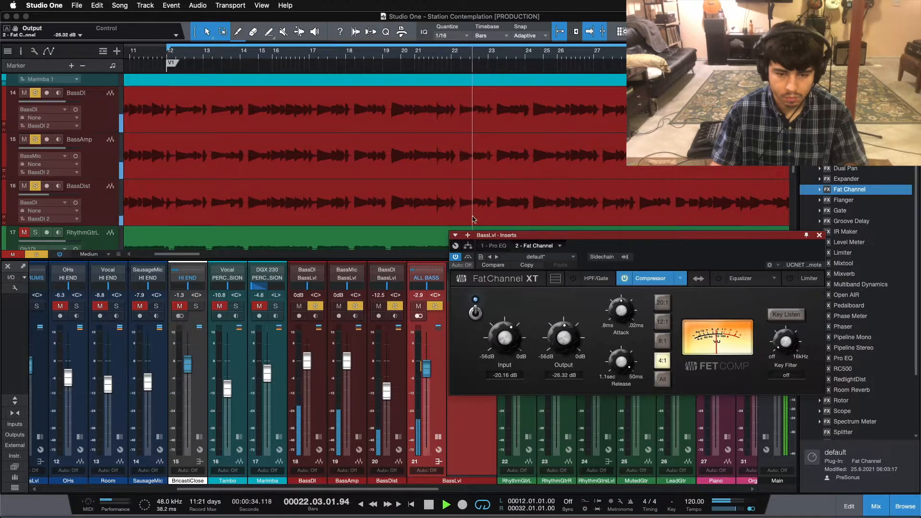
scroll(562, 338, "up", 1)
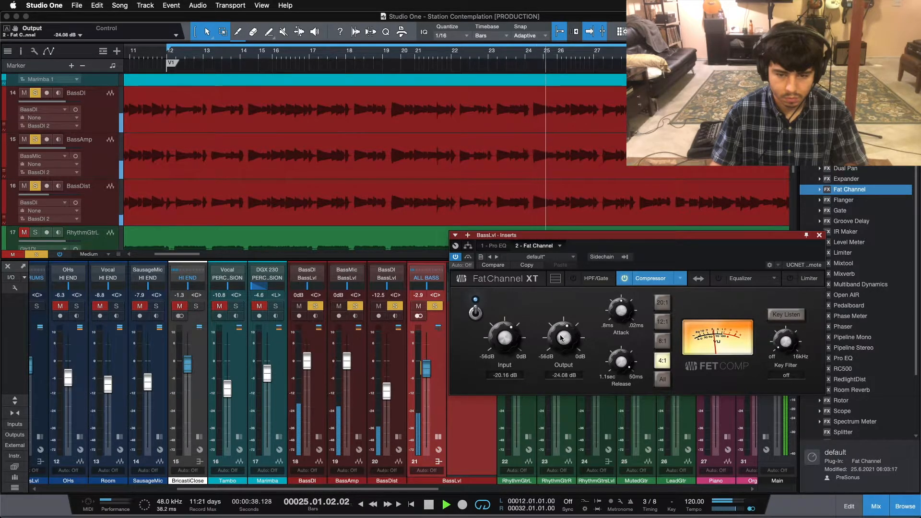
- Toggle the compressor off and on to compare loudness, raising its output to -22.40 dB and leaving the compressor enabled
left_click(474, 312)
left_click(474, 312)
scroll(563, 338, "up", 1)
left_click(569, 60)
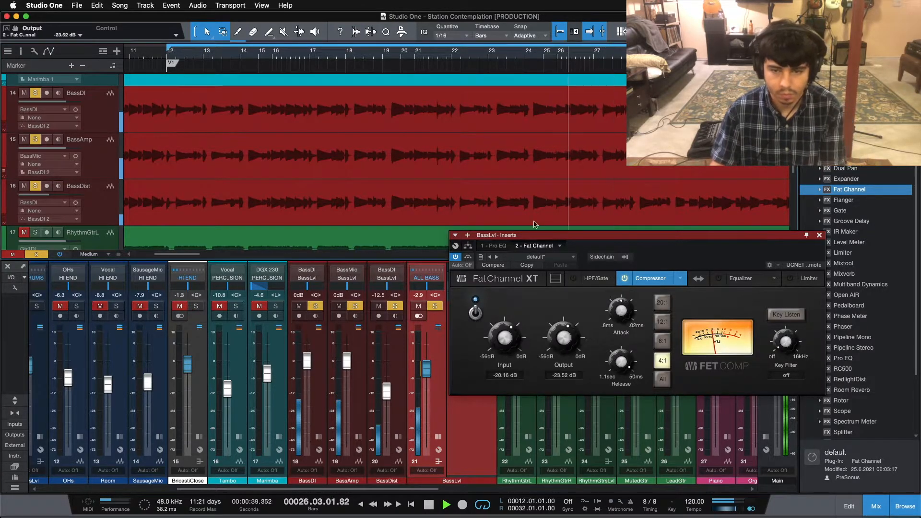
left_click(475, 312)
scroll(570, 343, "up", 1)
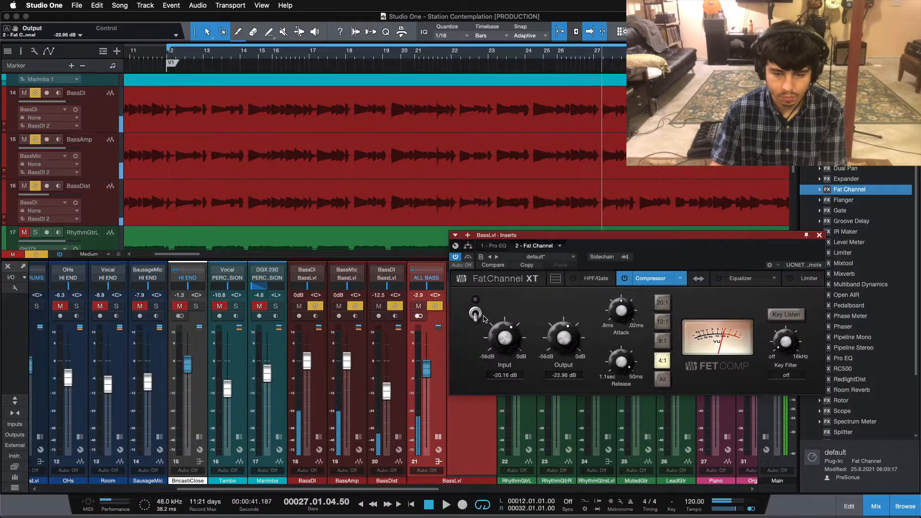
left_click(475, 312)
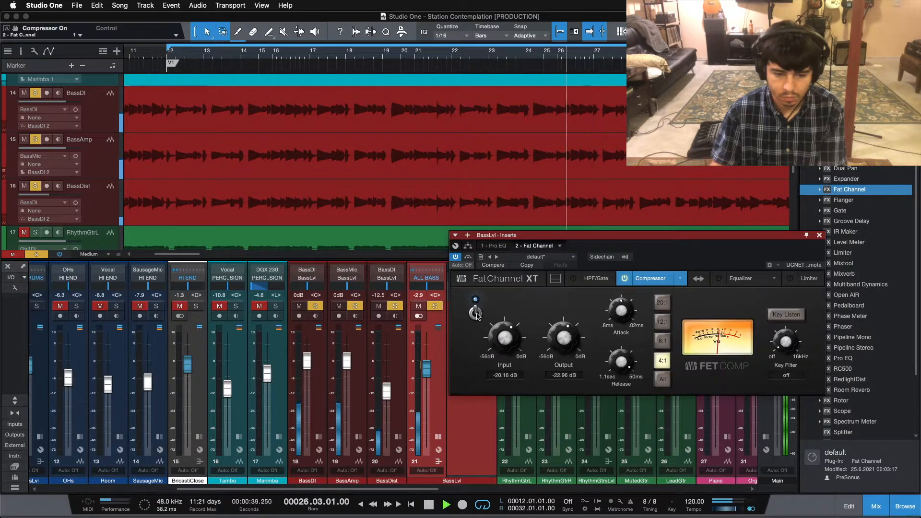
scroll(561, 344, "up", 1)
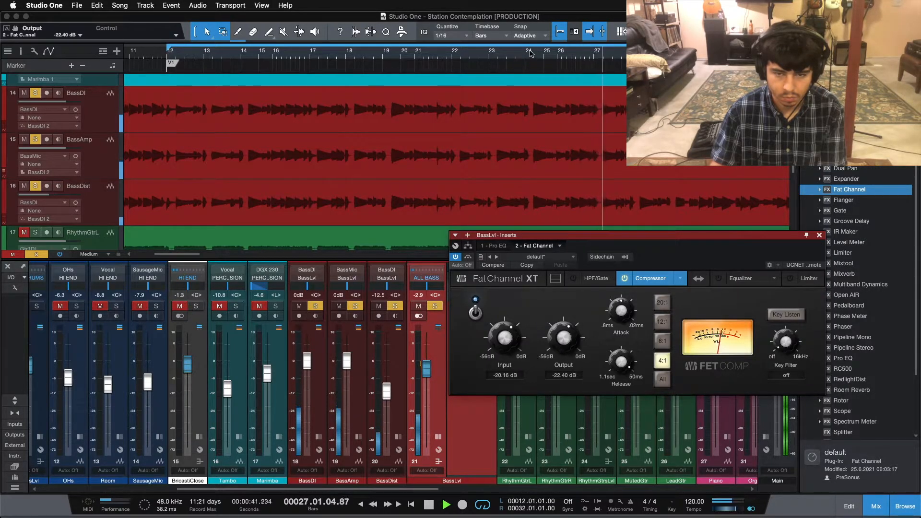
- Replay from the loop start and fine-tune the FET compressor to -19.60 dB input and -22.96 dB output
scroll(467, 69, "up", 5)
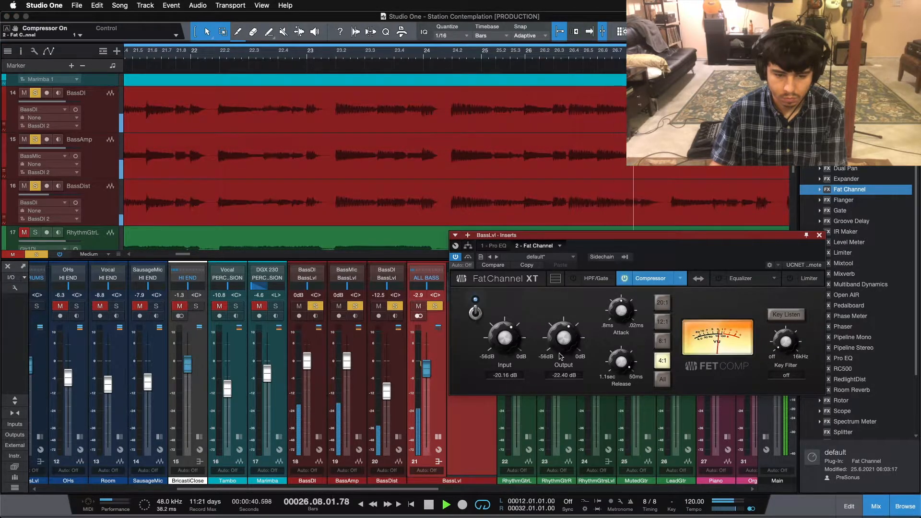
key("KP_1")
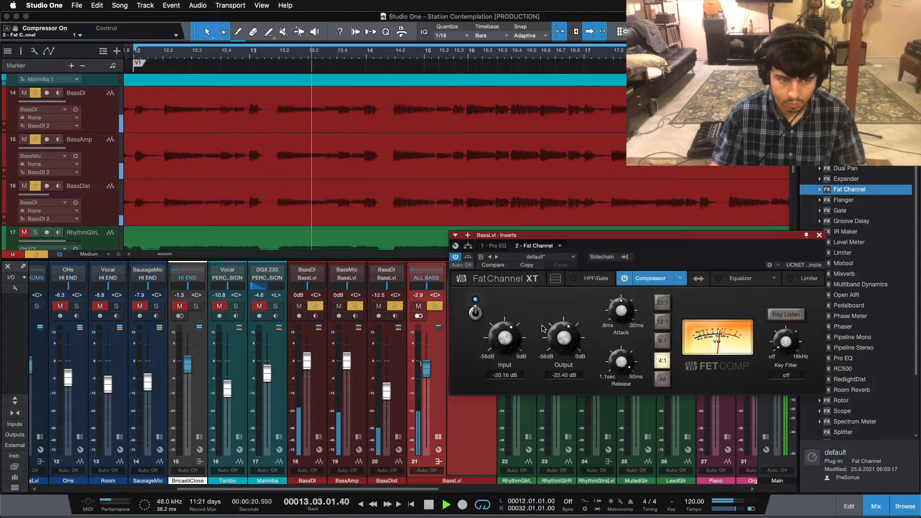
key("space")
key("space")
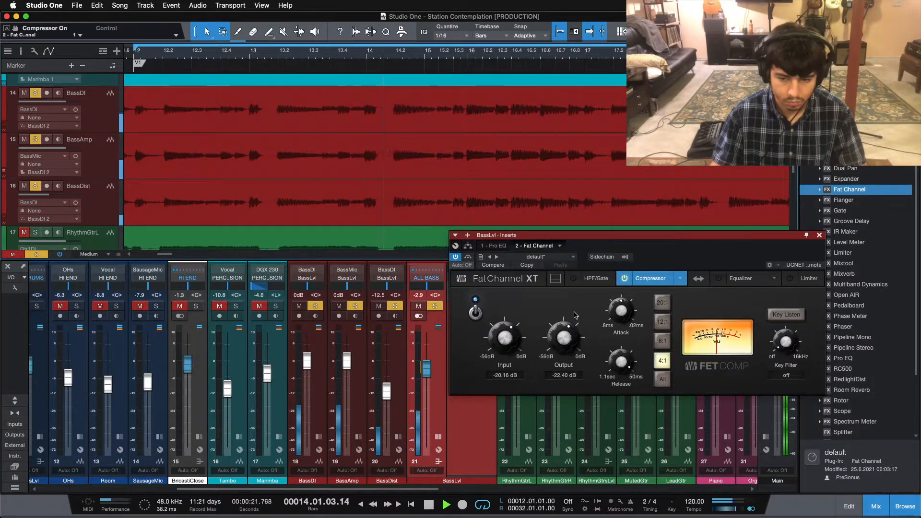
mouse_move(508, 339)
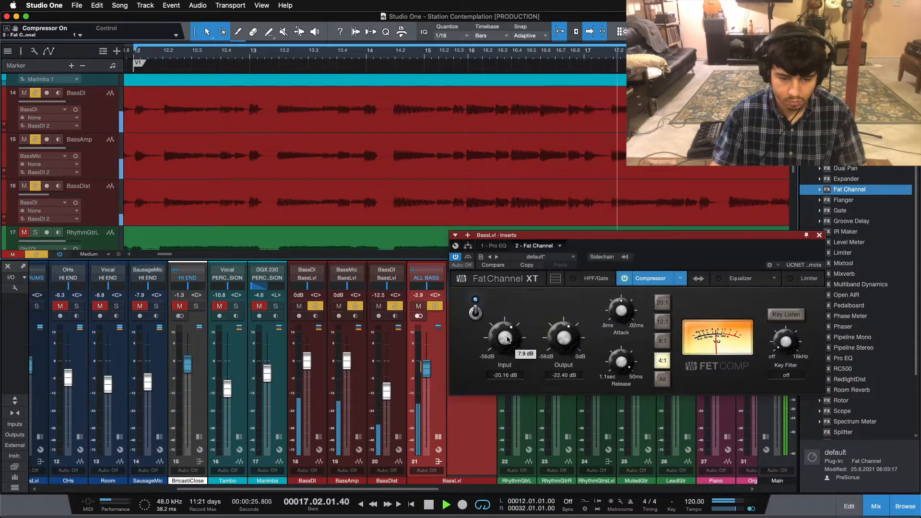
left_click_drag(508, 339, 527, 347)
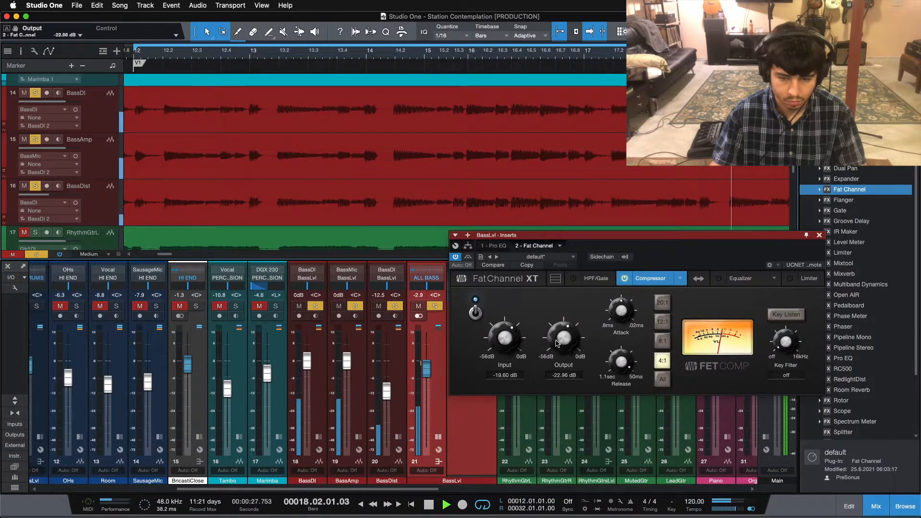
- Close the Fat Channel window, stop playback at the loop start, and bring the drum channels into view in the mixer
left_click(819, 235)
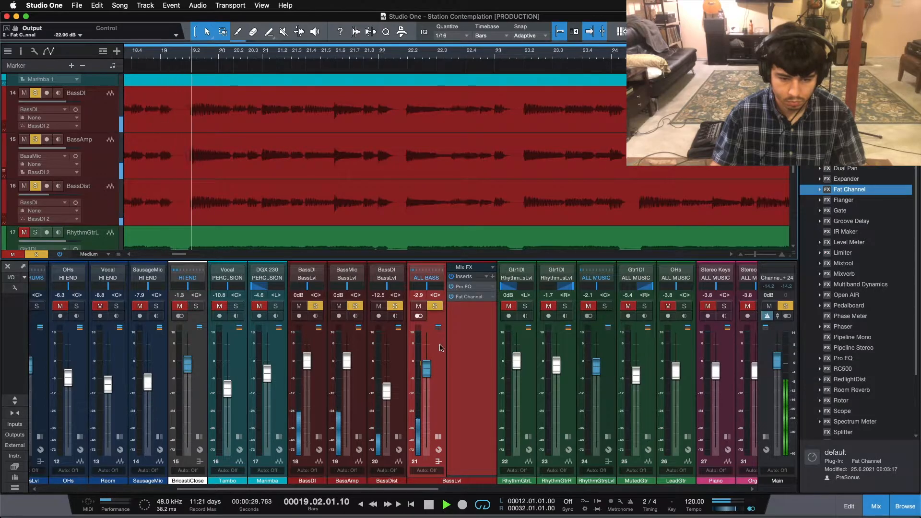
left_click(471, 297)
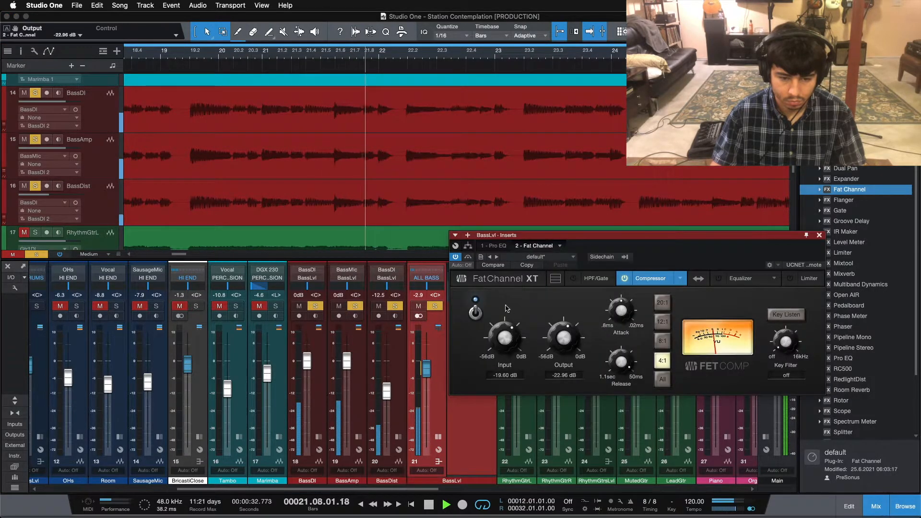
left_click(820, 235)
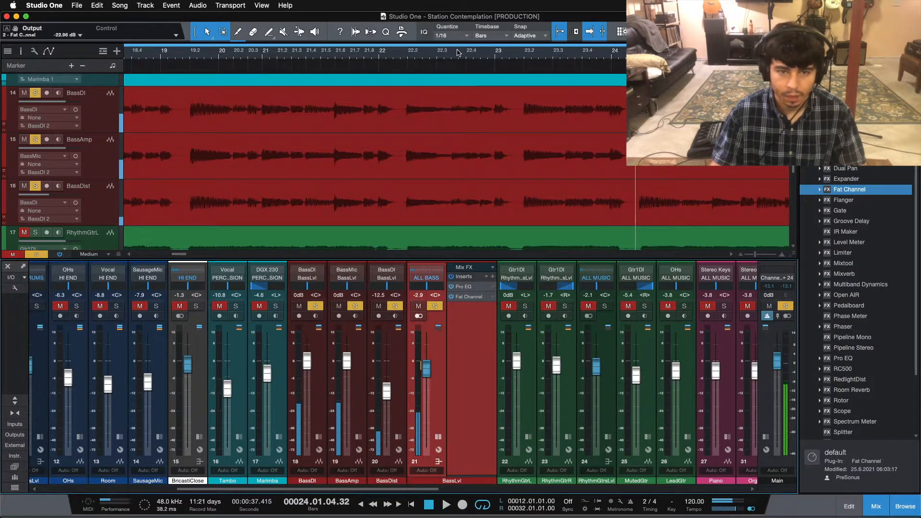
key("space")
key("shift+l")
key("KP_1")
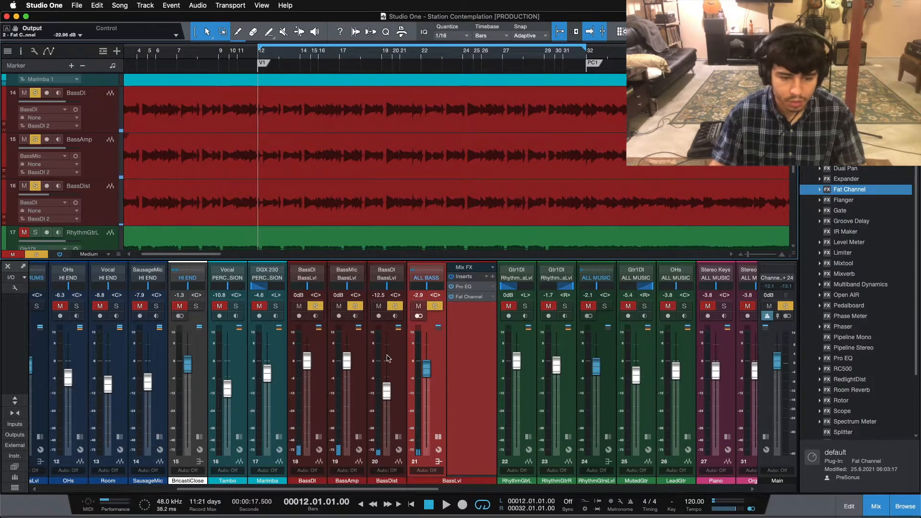
left_click_drag(386, 490, 158, 491)
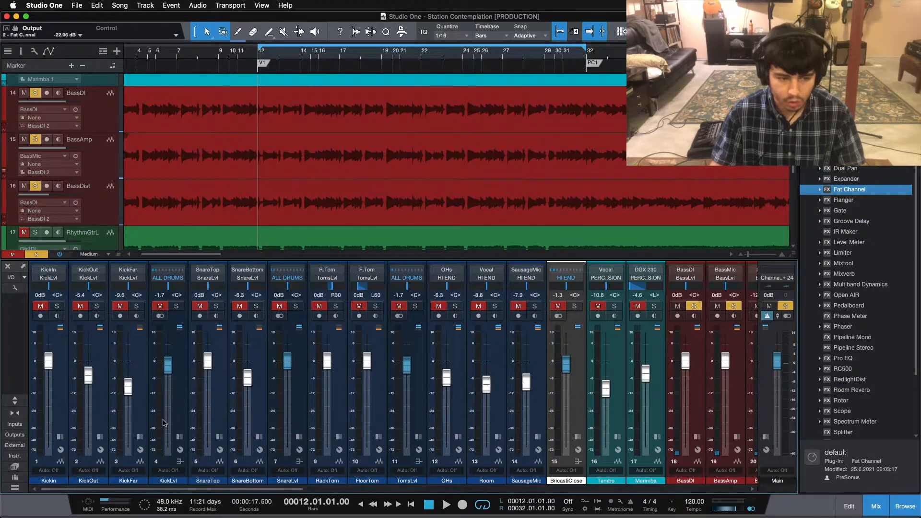
left_click(59, 307)
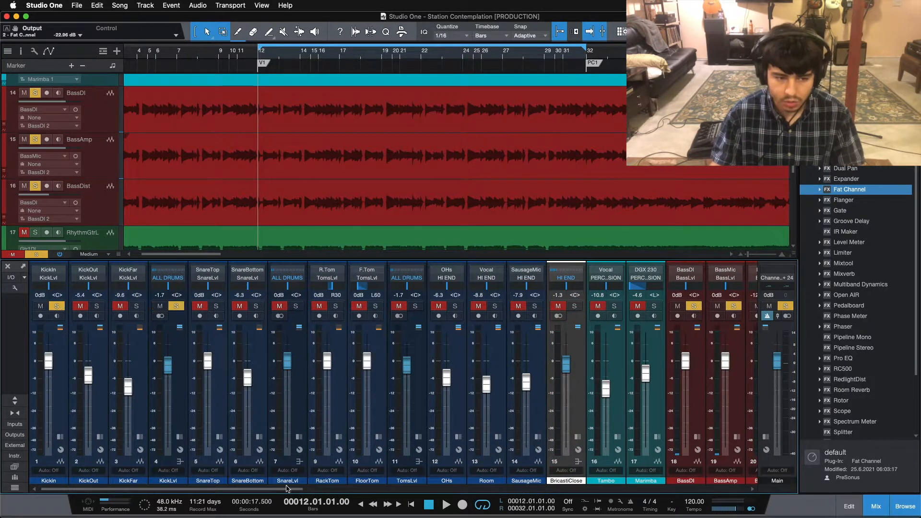
left_click(57, 308, "alt")
left_click(56, 306, "alt")
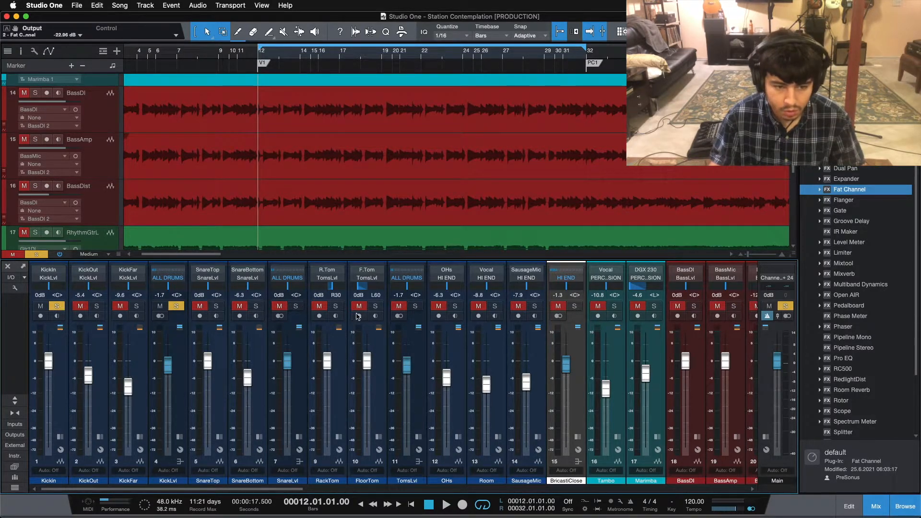
left_click(300, 307)
left_click(180, 307, "alt")
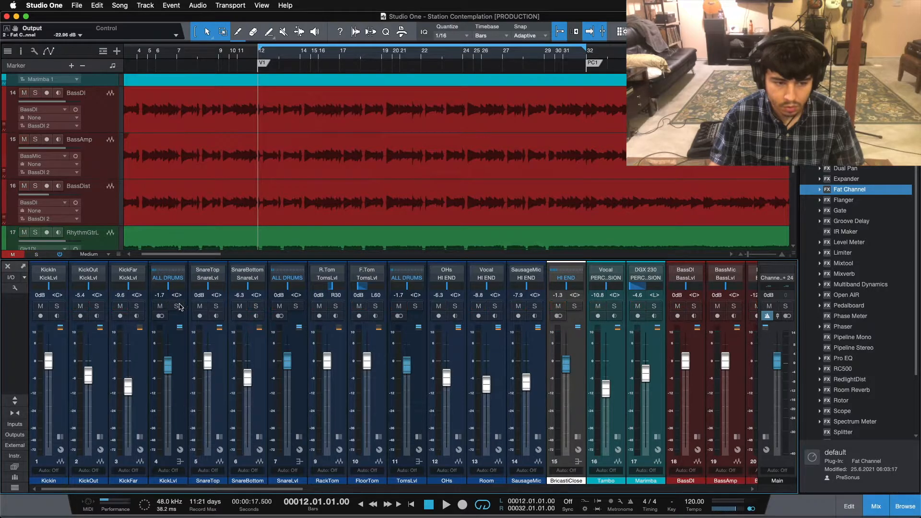
- Solo the KickLvl, SnareLvl and TomsLvl buses along with the overhead and room channels, and play from the loop start
left_click(178, 307, "alt")
left_click(298, 307)
left_click(415, 308)
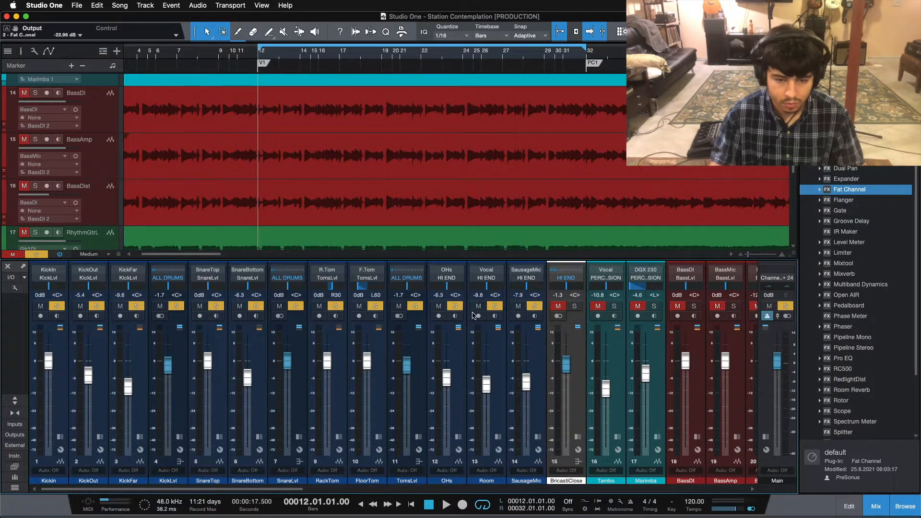
key("space")
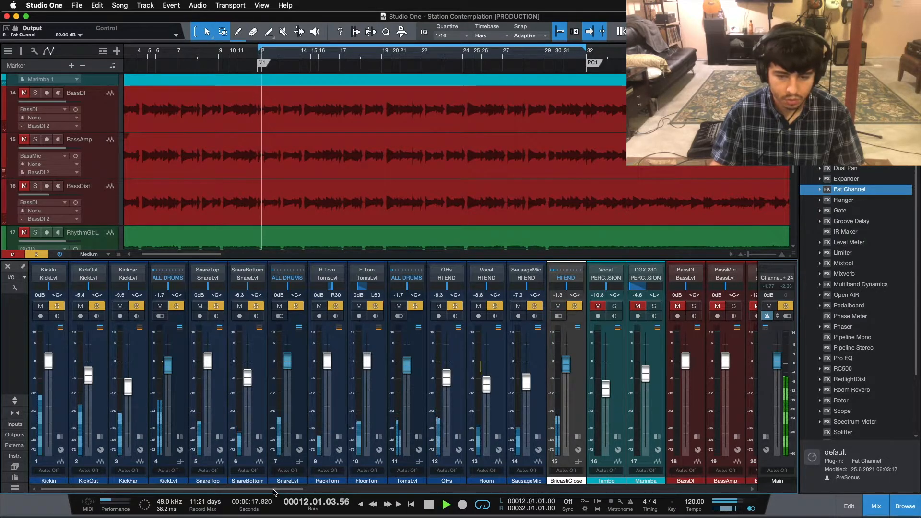
- Add the BassLvl bus to the soloed drums during playback, listen to them together, and stop
left_click_drag(274, 491, 237, 492)
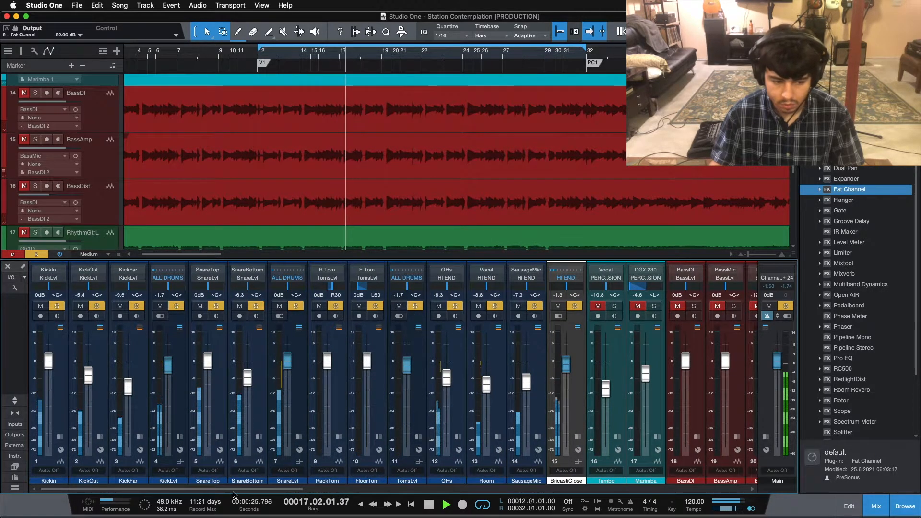
left_click_drag(147, 493, 302, 493)
left_click(390, 306)
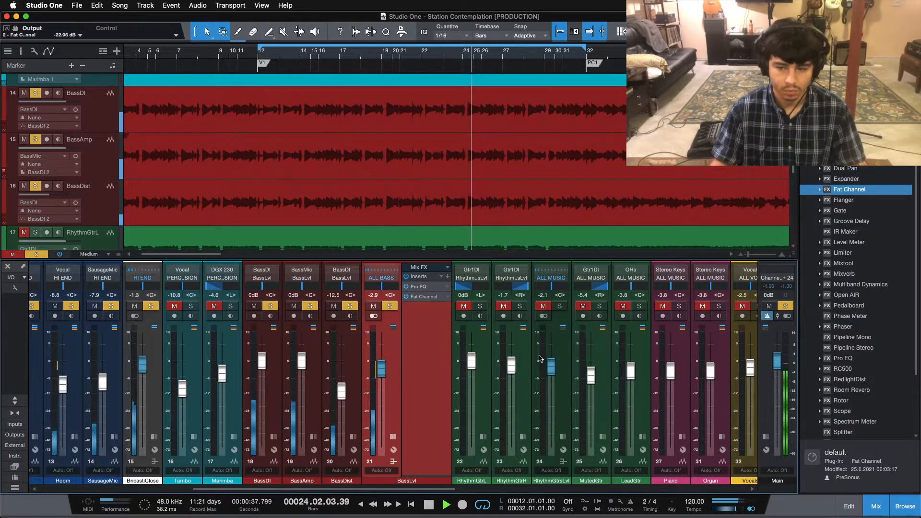
key("space")
- Insert a second Pro EQ after Fat Channel on BassLvl and set its LF band frequency to 80 Hz
left_click_drag(849, 359, 442, 334)
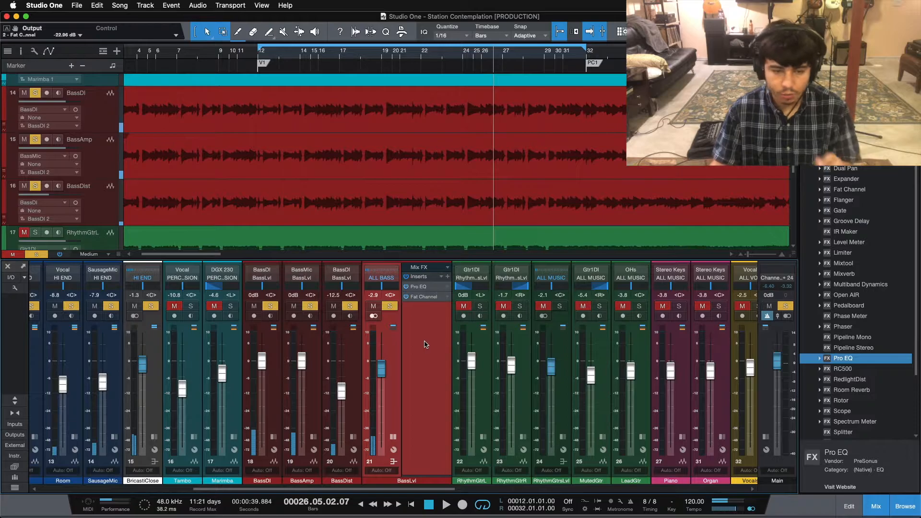
left_click_drag(656, 255, 633, 194)
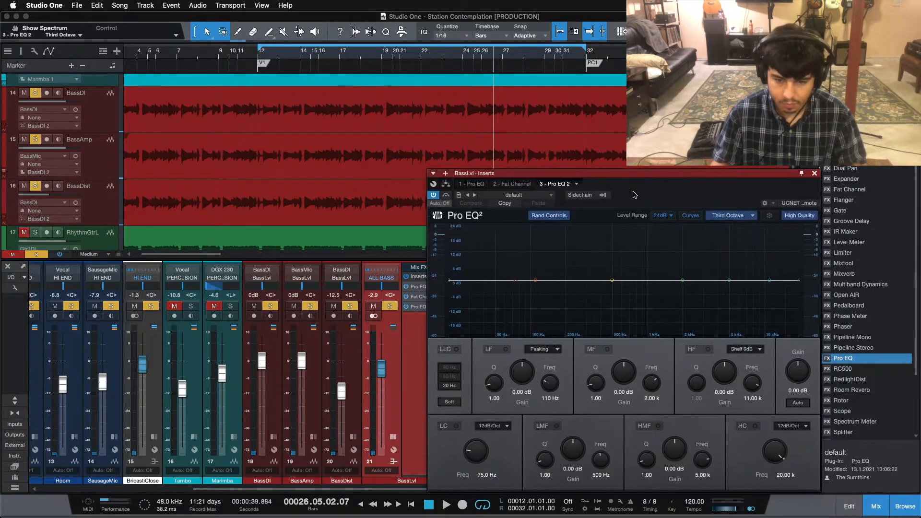
left_click(554, 397)
type("80")
key("Return")
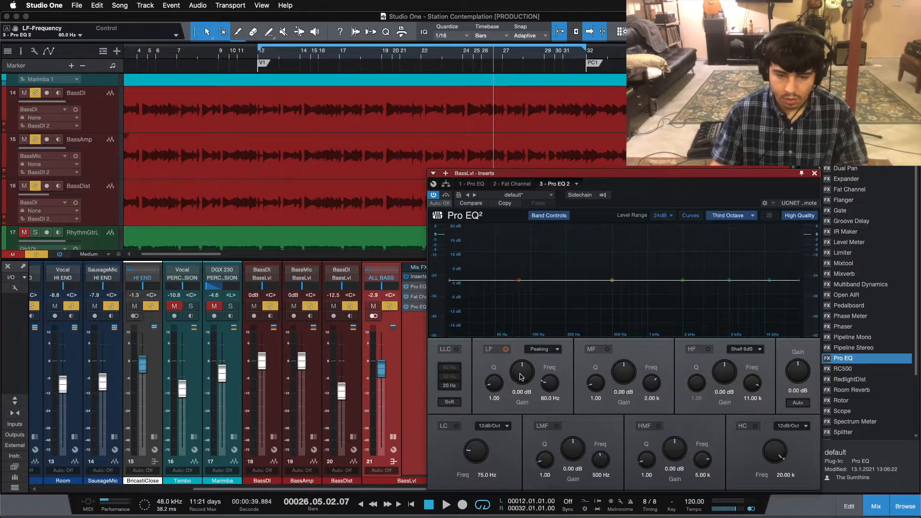
- Listen to BassLvl with the second Pro EQ's slight 80 Hz boost, stop, remove that EQ, and collapse the channel's inserts
key("space")
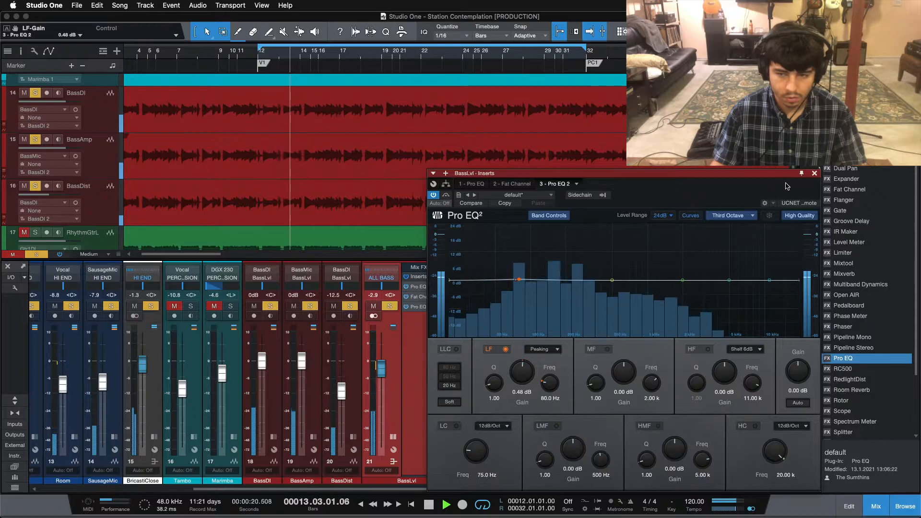
left_click(814, 174)
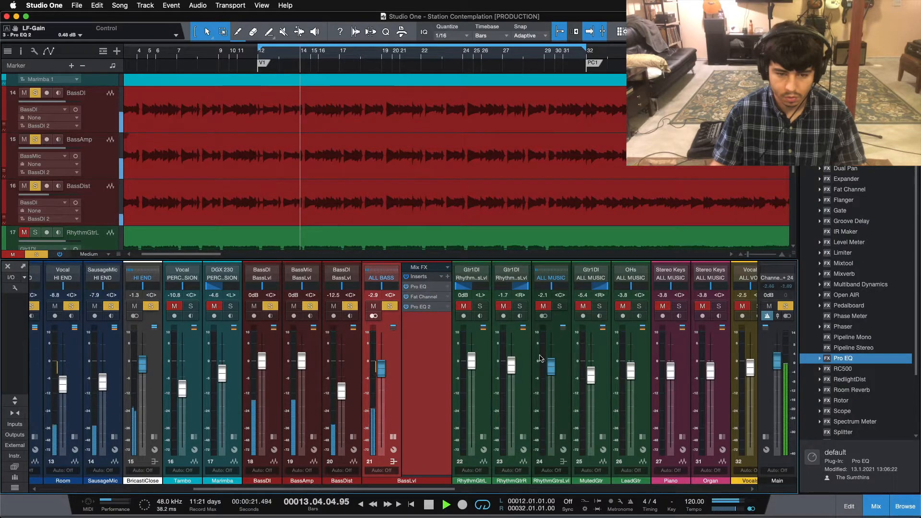
key("space")
right_click(422, 307)
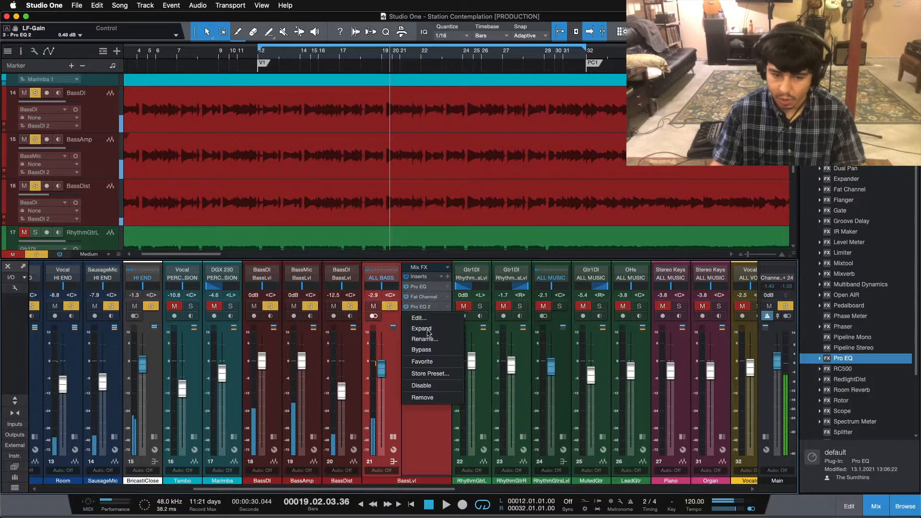
left_click(422, 397)
left_click(394, 437)
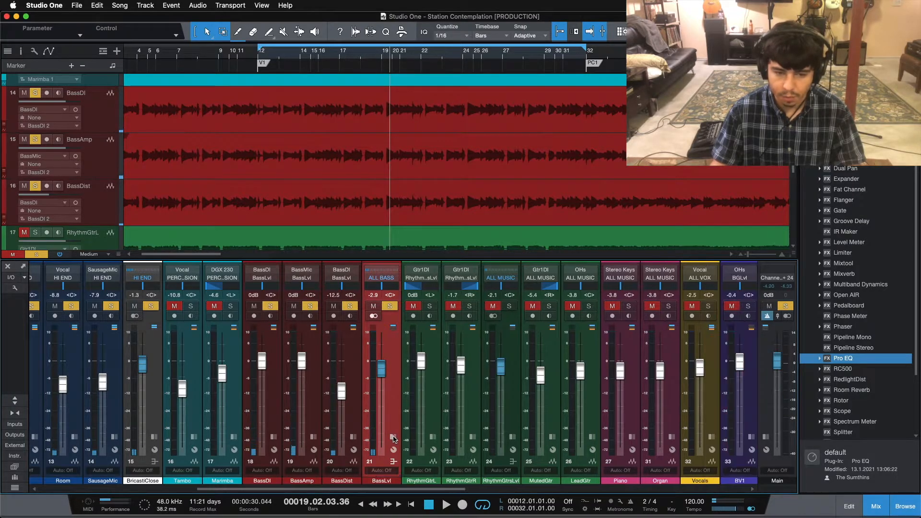
- Play the soloed drums and bass from the loop start, stop, clear all solos, and return to the loop start
key("KP_1")
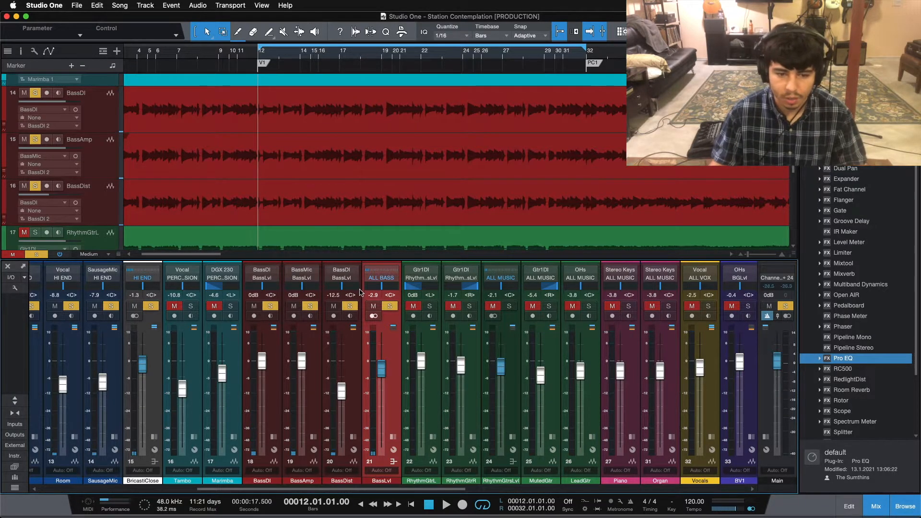
key("space")
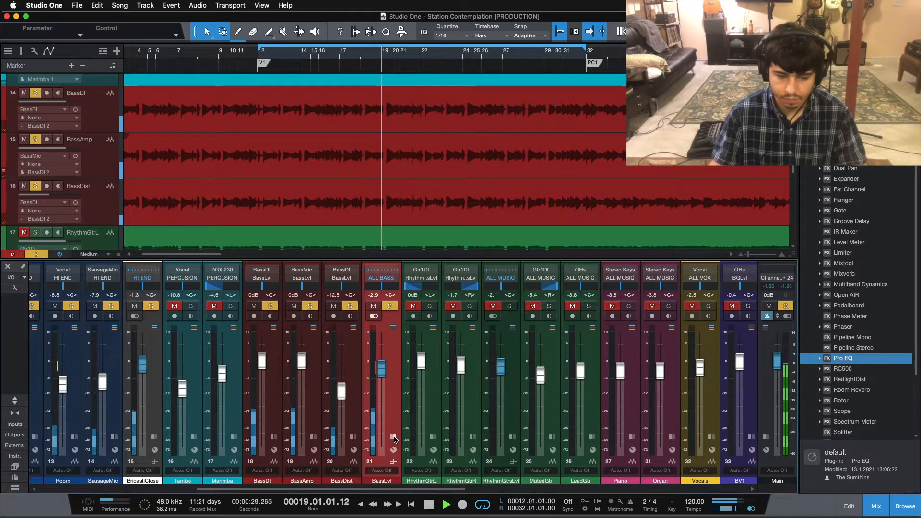
key("space")
key("shift+s")
key("KP_1")
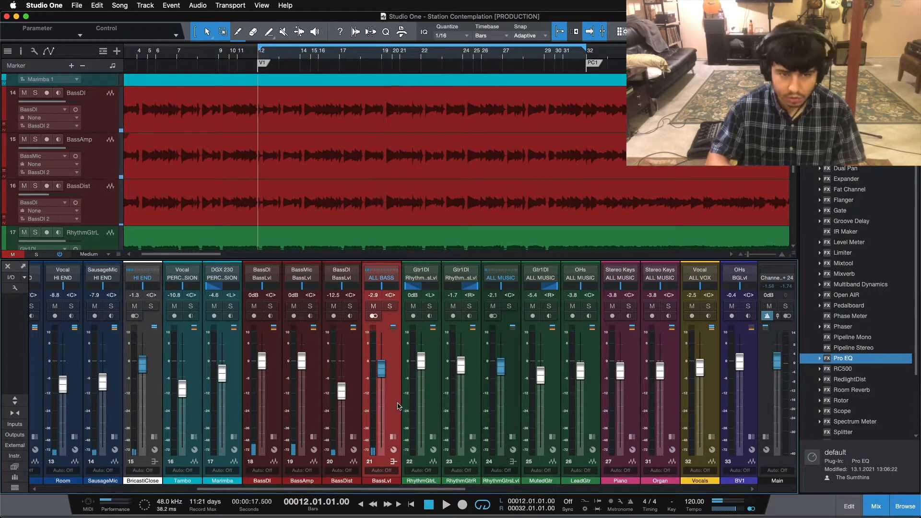
- Open the Pro EQ on KickLvl, solo the bus during playback to examine its low-end curve, and close the EQ
left_click_drag(386, 490, 192, 487)
left_click(179, 438)
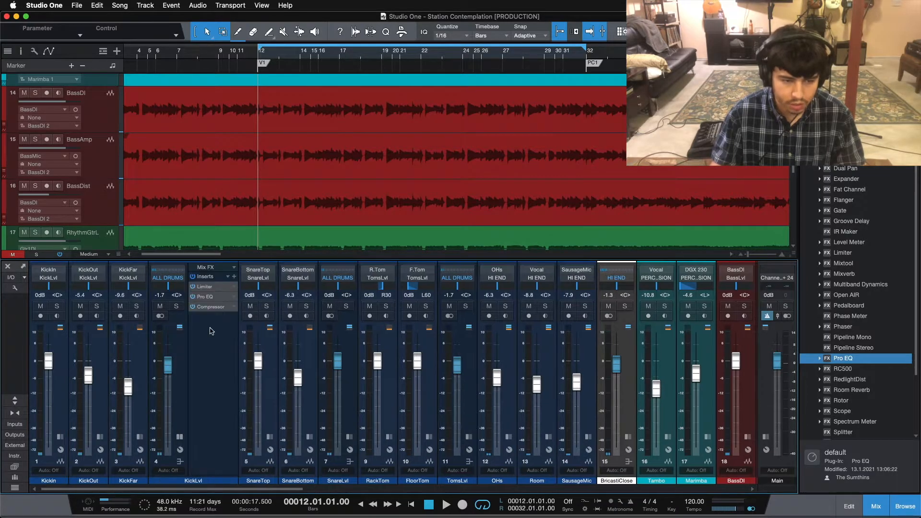
left_click(206, 297)
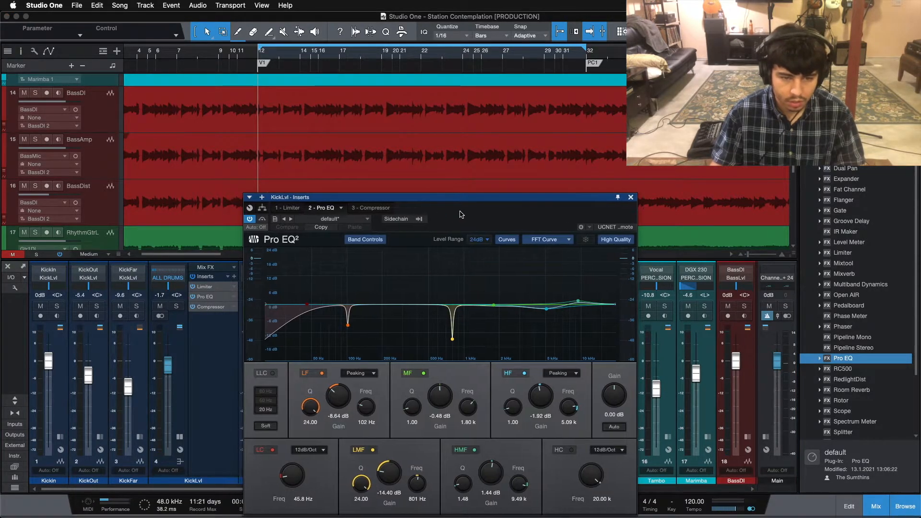
key("space")
left_click(177, 309)
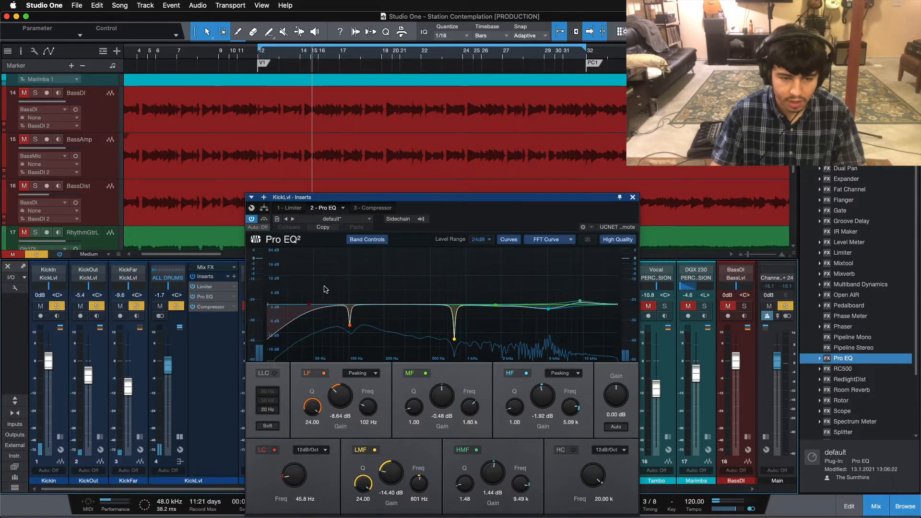
left_click(633, 197)
- Review the Pro EQ on BassLvl for comparison with the kick, and collapse the channel's inserts
scroll(417, 465, "right", 5)
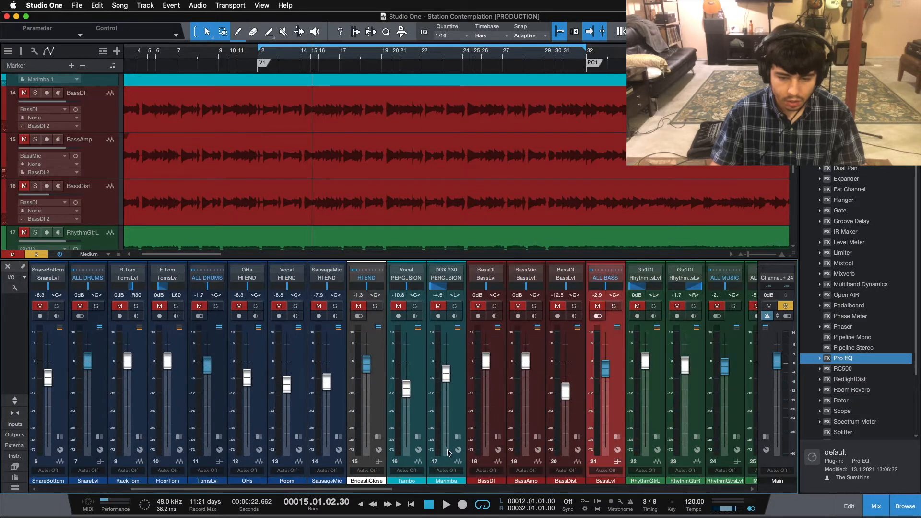
left_click(617, 437)
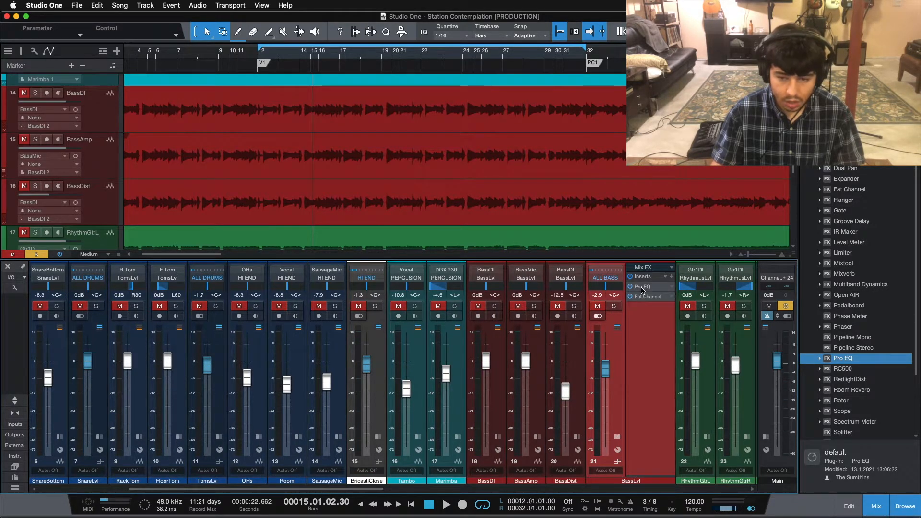
left_click(642, 287)
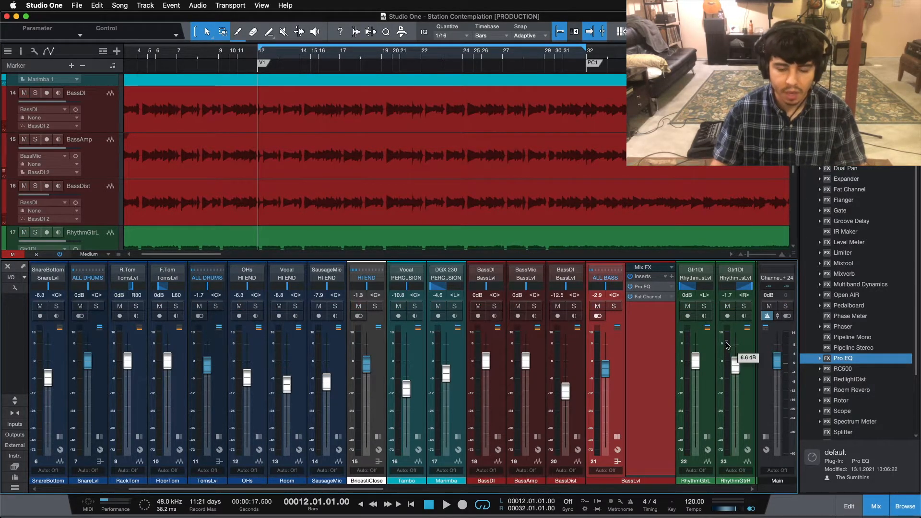
left_click(616, 437)
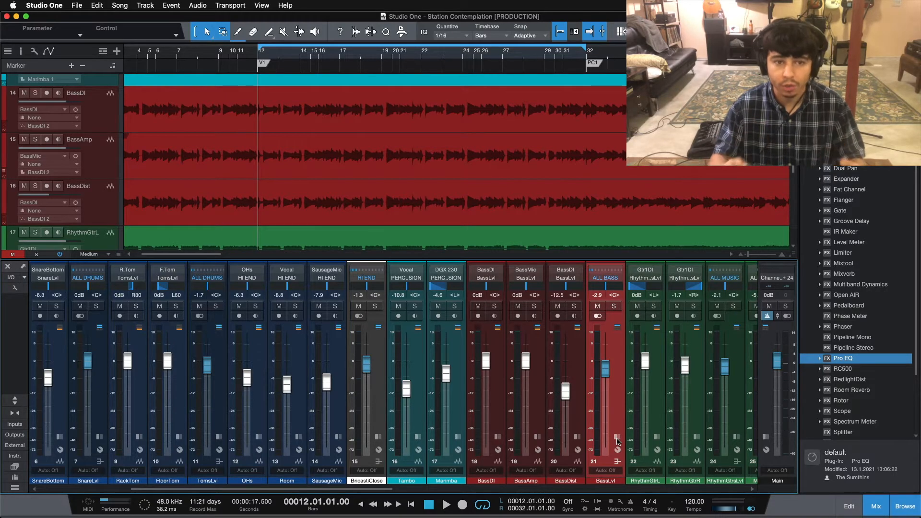
- Play the full mix from just before the V1 marker, mute the Vocals channel, listen to the bass, and stop
key("space")
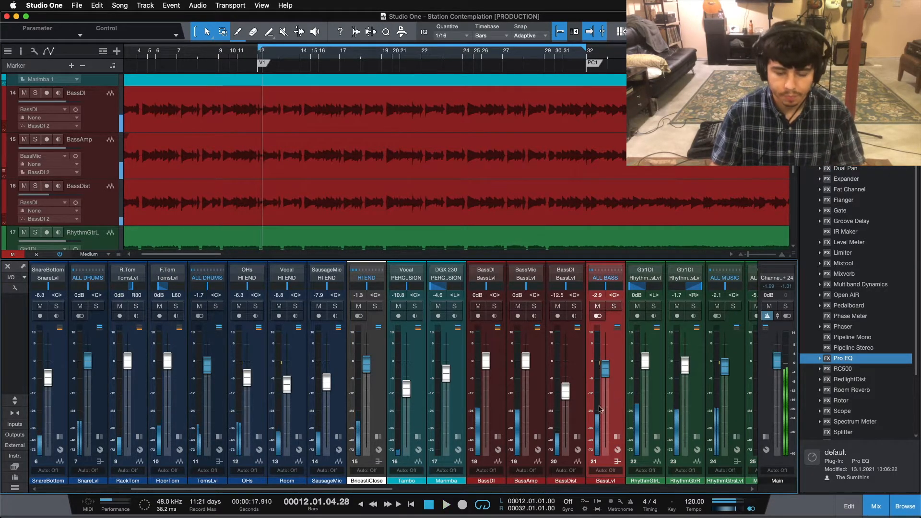
left_click_drag(377, 488, 440, 487)
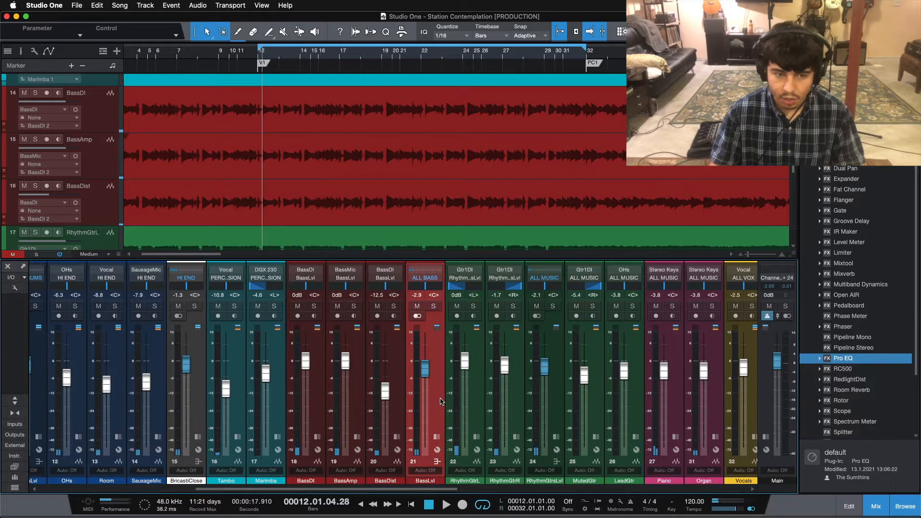
left_click(255, 57)
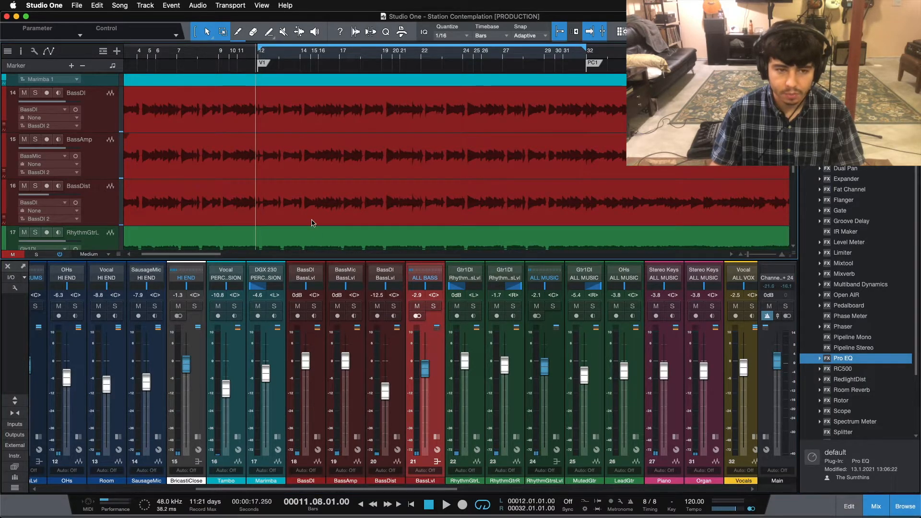
left_click_drag(437, 488, 502, 496)
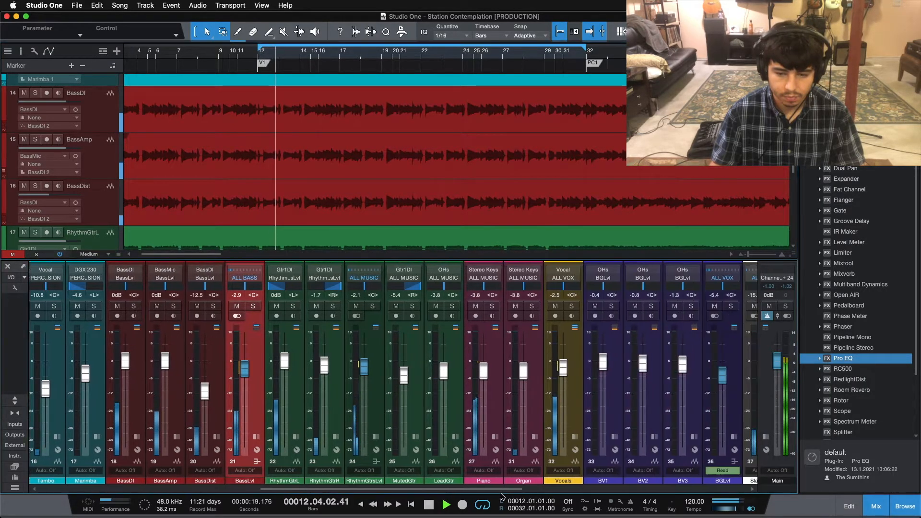
left_click(554, 306)
key("space")
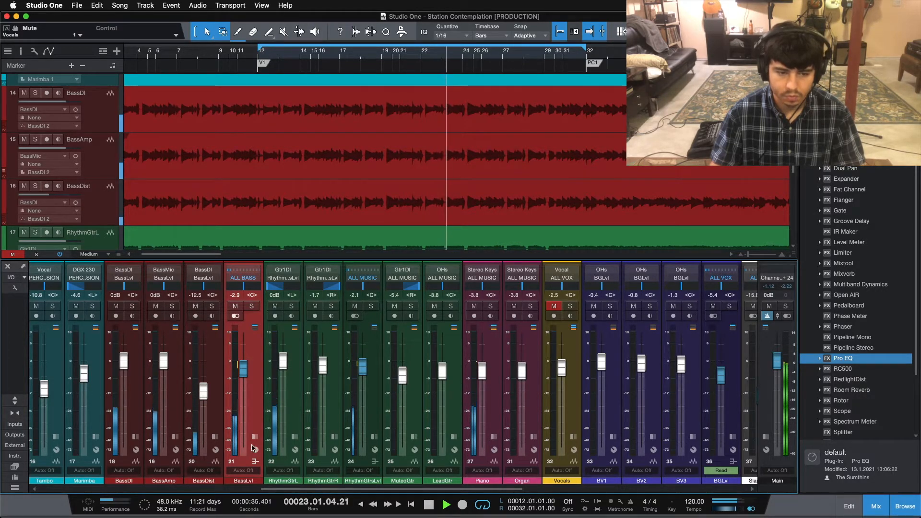
key("space")
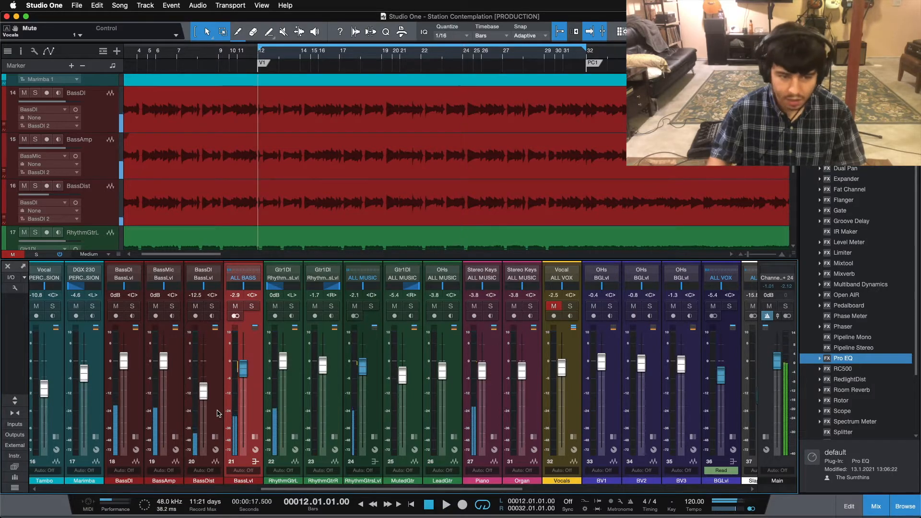
- Compare the mix with and without BassDist by switching its mute during playback, leave it unmuted, and place the playhead at bar 14
left_click(214, 330)
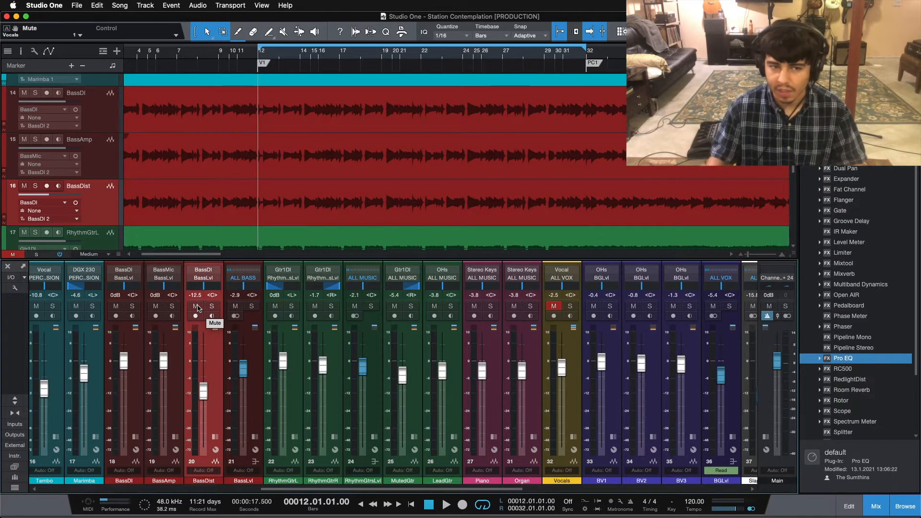
key("space")
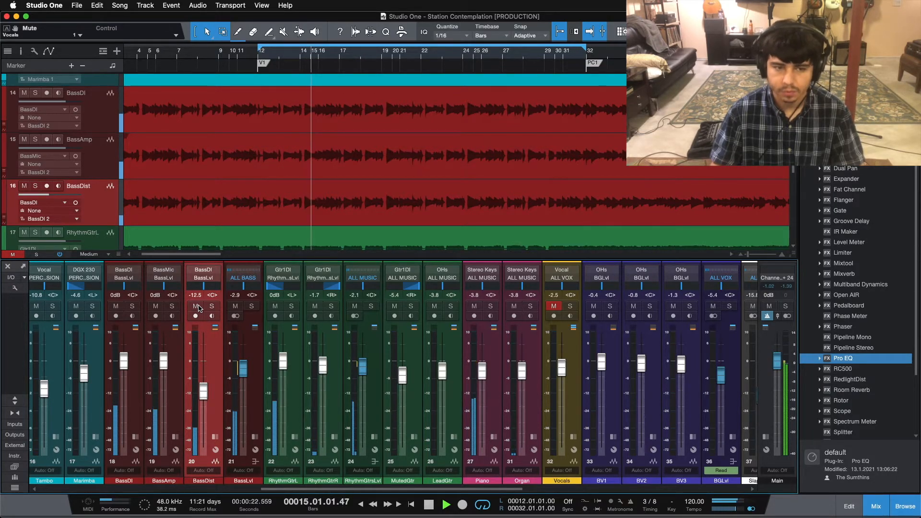
left_click(199, 308)
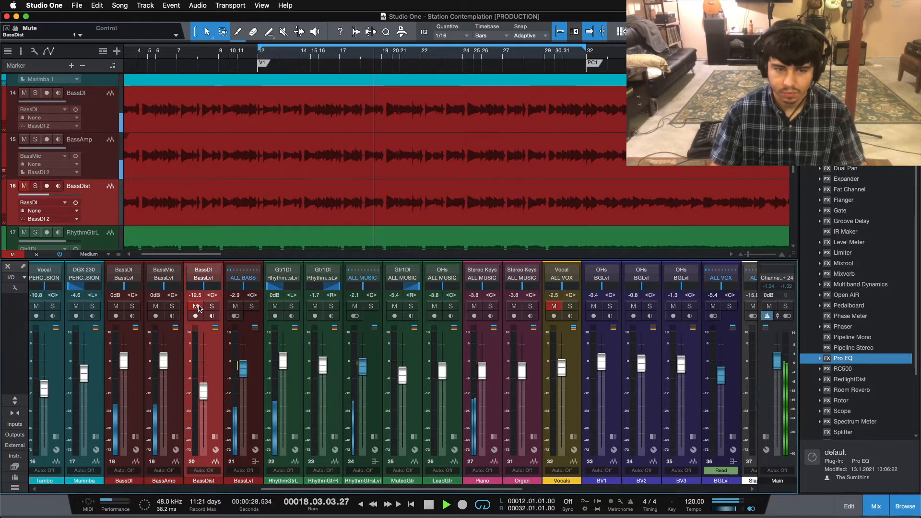
left_click(199, 307)
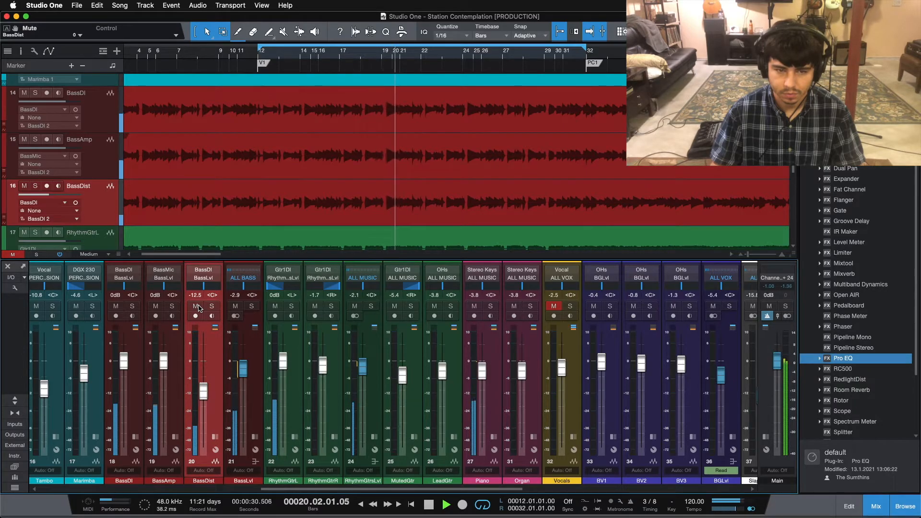
left_click(199, 308)
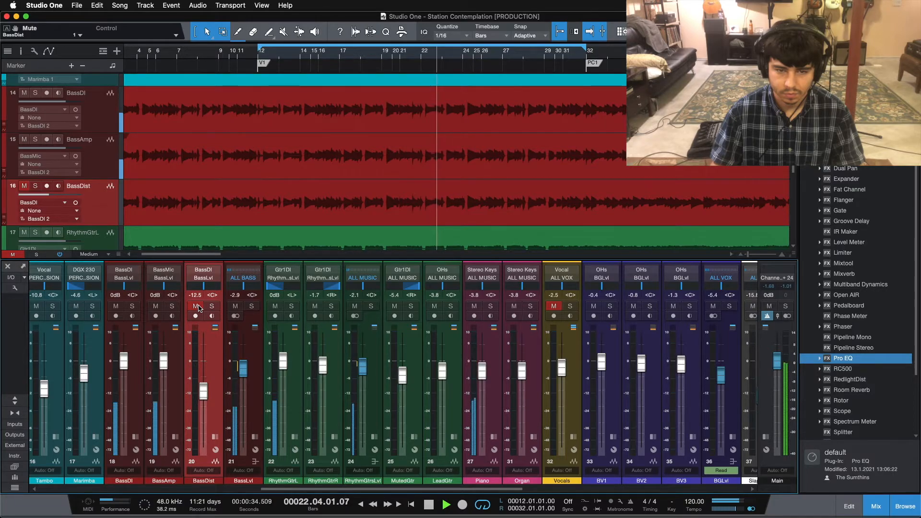
left_click(199, 308)
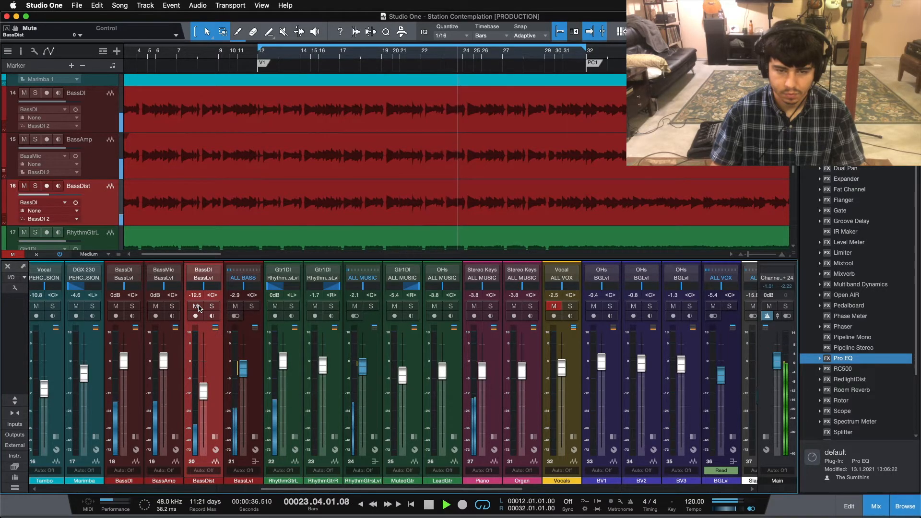
left_click(300, 55)
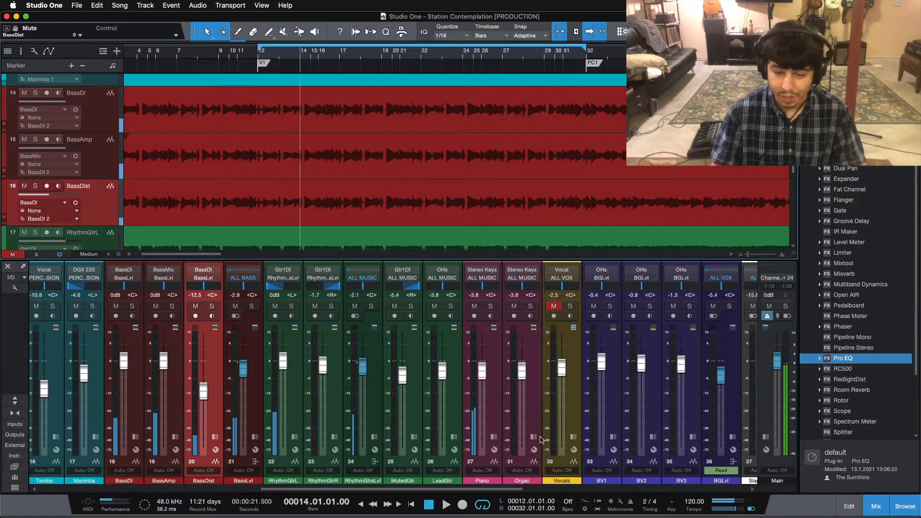
- Solo the Piano, BassLvl and RhythmGtrsLvl channels together, with the playhead at the loop start
left_click(495, 358)
left_click(490, 306)
left_click(252, 306)
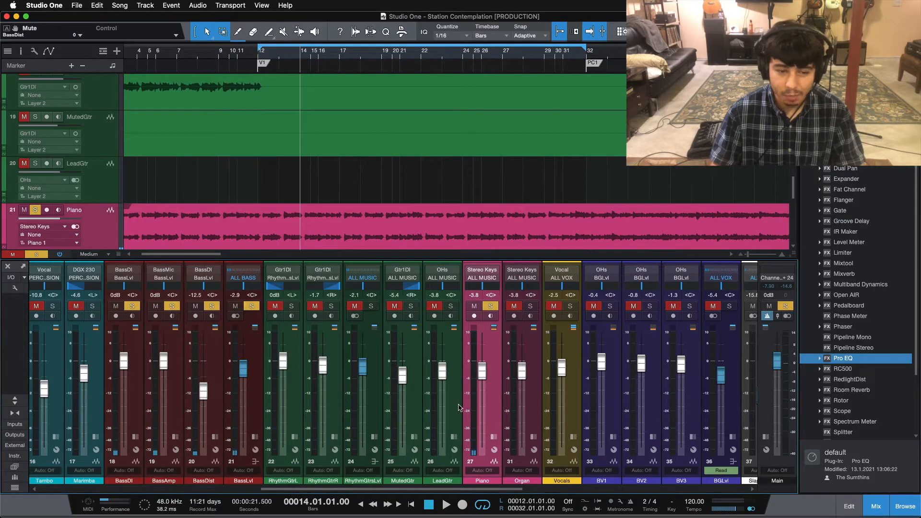
key("KP_1")
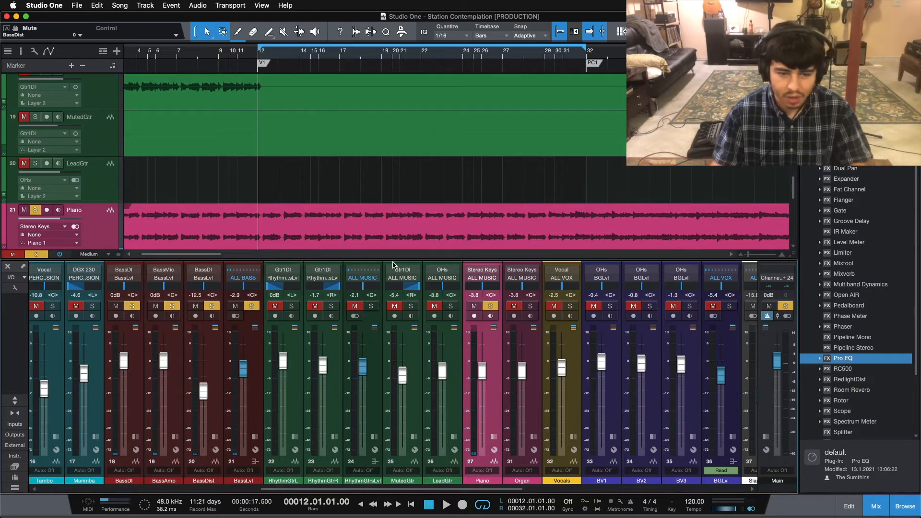
left_click(372, 306)
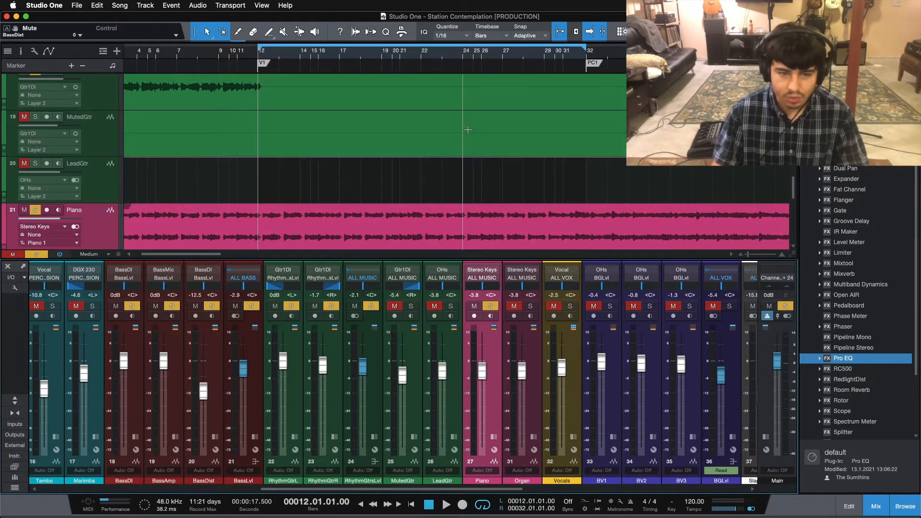
- Play the soloed bass, guitars and piano from the V1 marker and unsolo BassDist to hear them without its distortion layer
scroll(467, 130, "up", 8)
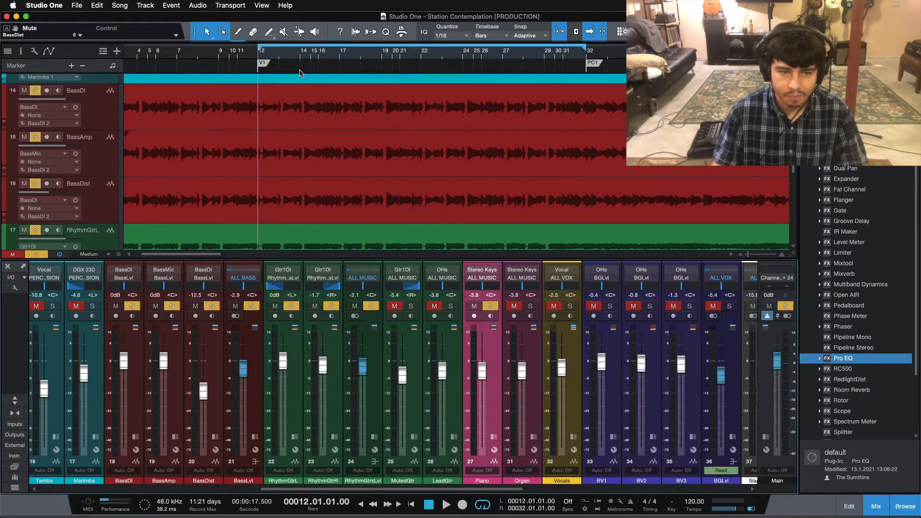
left_click_drag(300, 52, 382, 75)
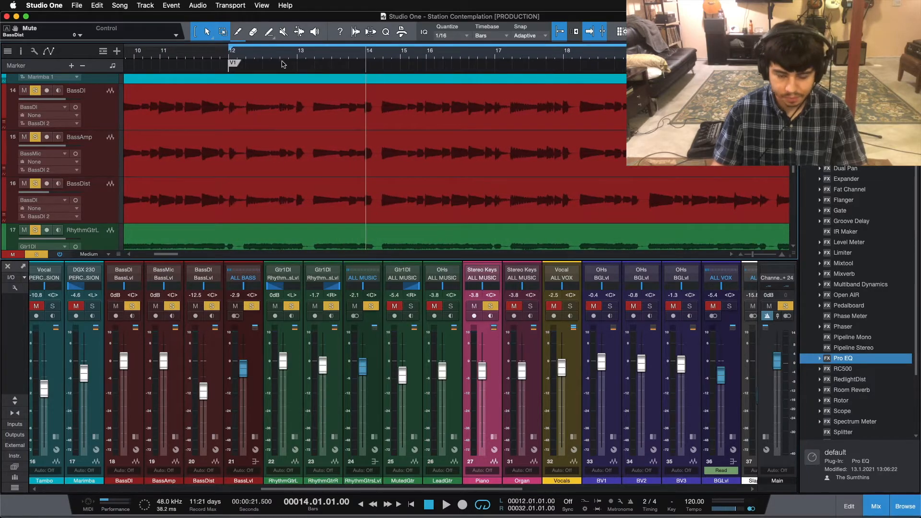
left_click(233, 63)
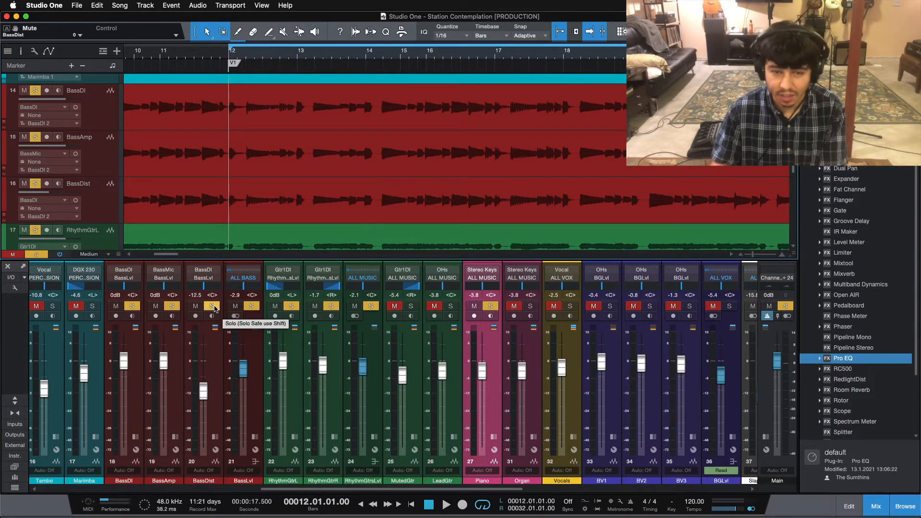
key("space")
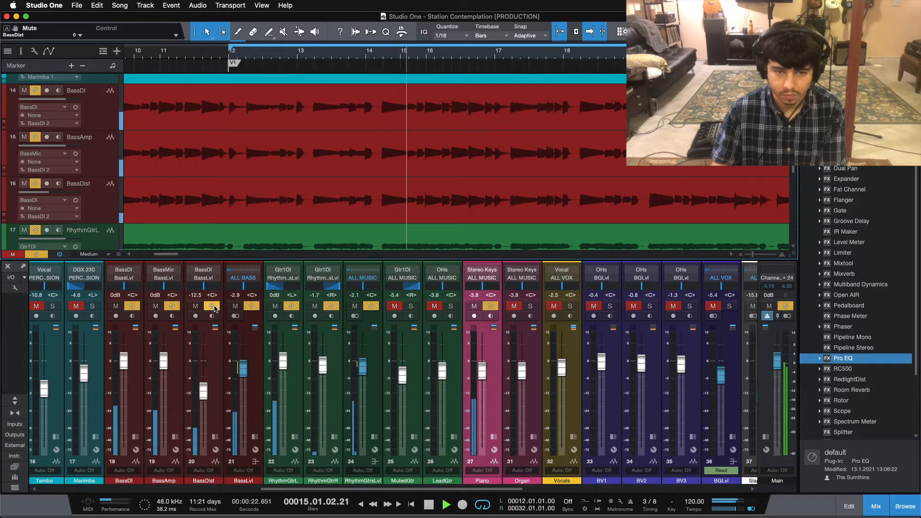
left_click(212, 306)
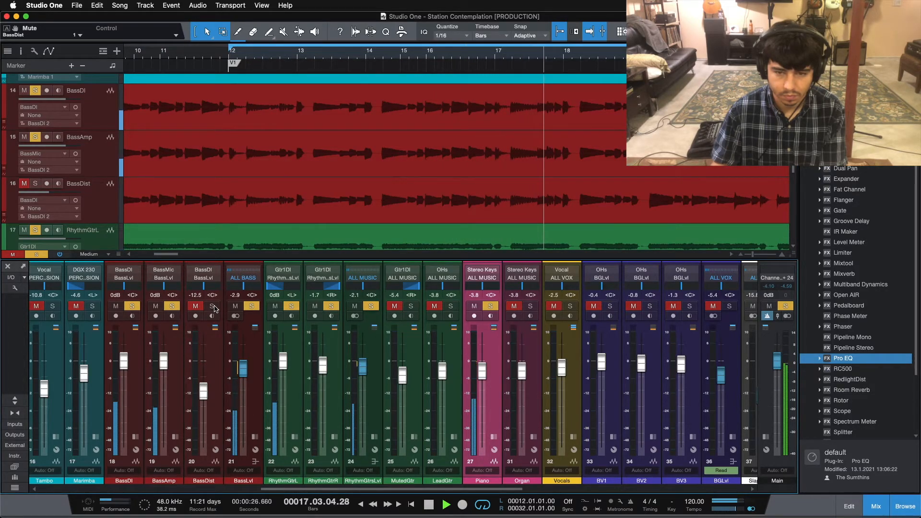
- Solo BassDist again during playback to compare the distortion layer against the guitars and piano, and stop playback
left_click(214, 307)
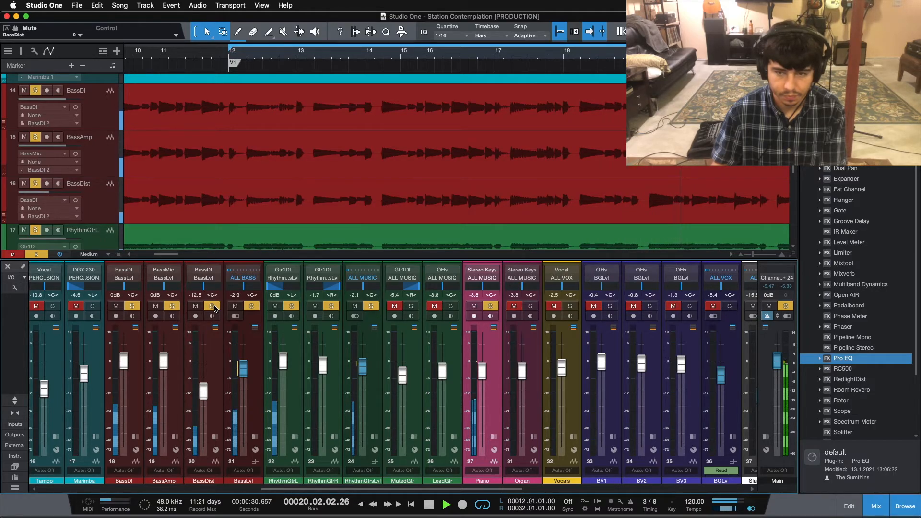
key("space")
left_click(212, 381)
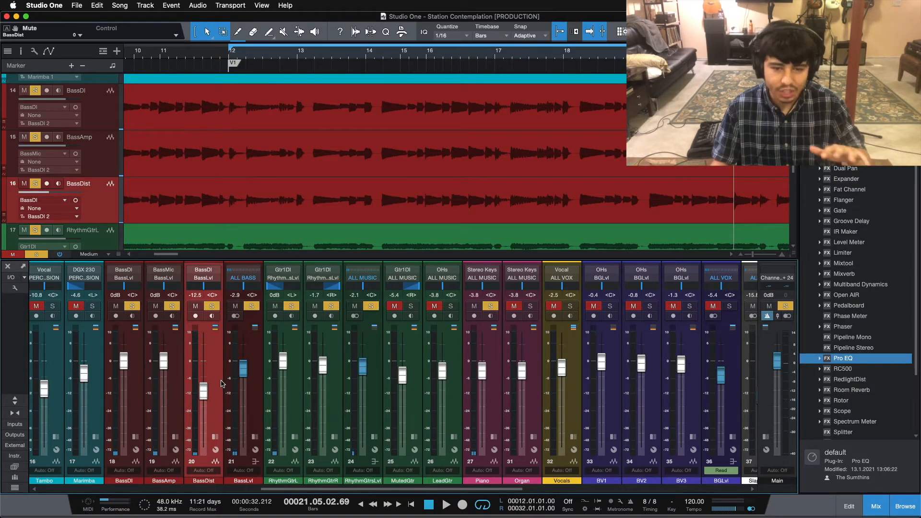
left_click(364, 404)
left_click(496, 403)
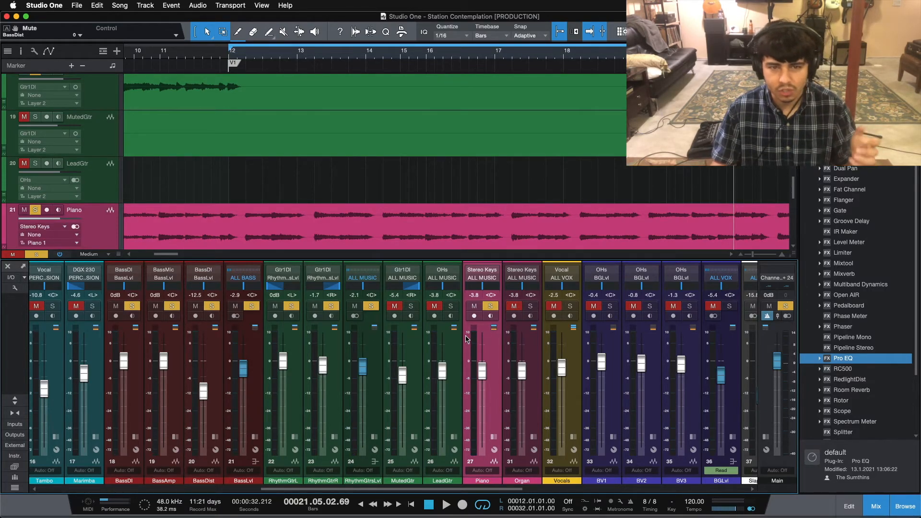
- Clear all channel solos, return the playhead to the loop start at bar 12, and unmute the Vocals channel
left_click_drag(508, 58, 356, 61)
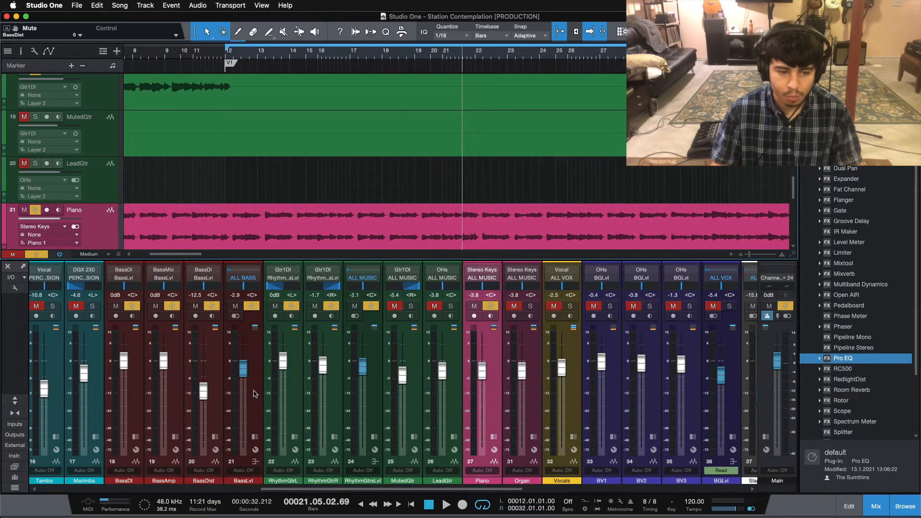
key("shift+s")
key("KP_1")
left_click(554, 309)
- Play the full mix with vocals from the V1 marker to hear how the bass sits, with the bass tracks in view, and stop
left_click_drag(485, 59, 455, 59)
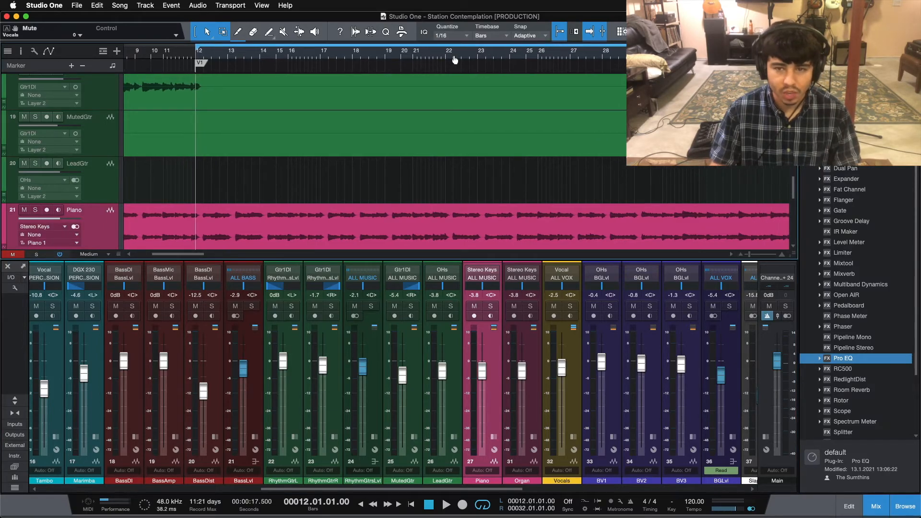
scroll(430, 177, "up", 2)
scroll(430, 176, "up", 8)
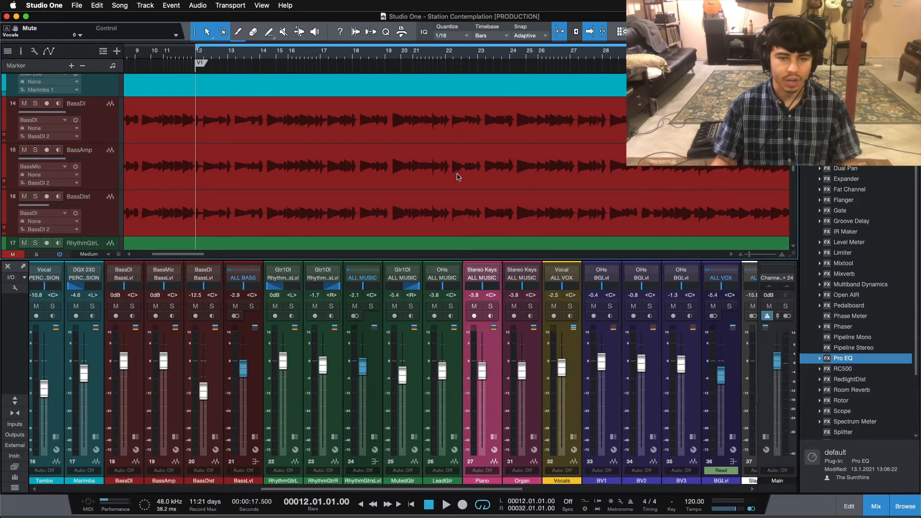
key("space")
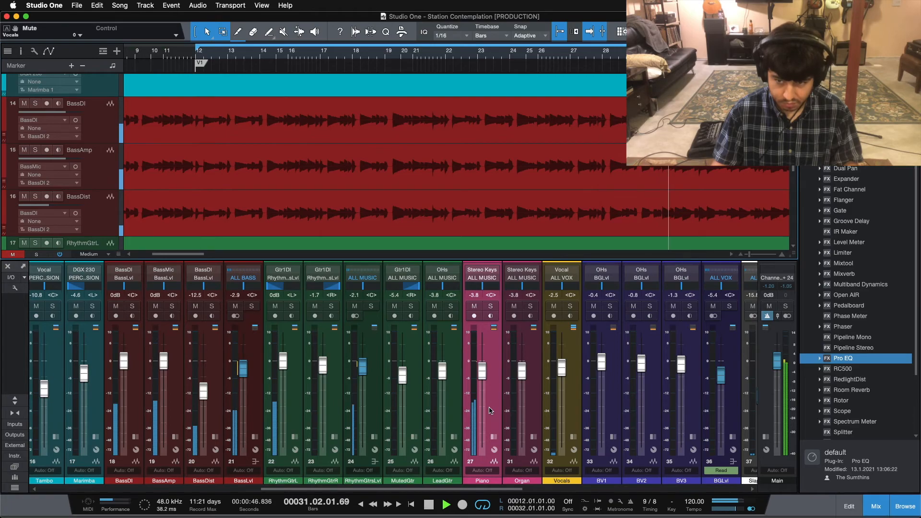
key("space")
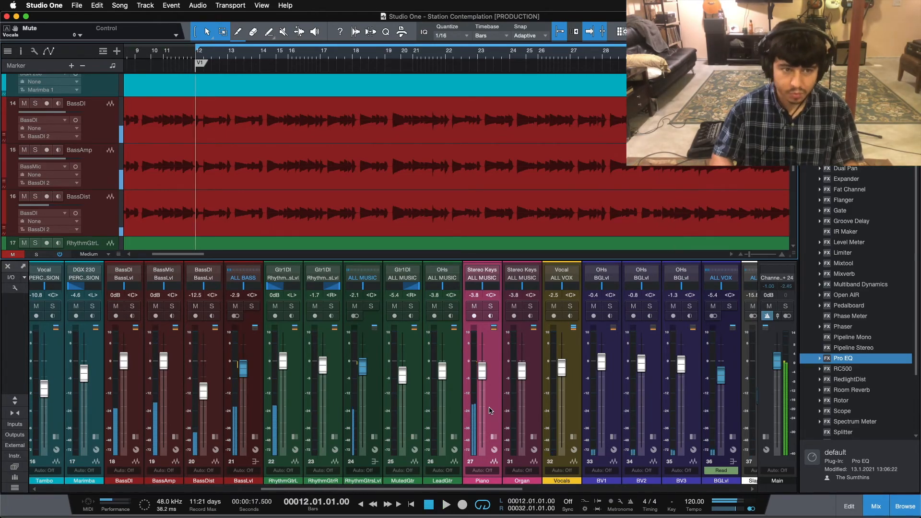